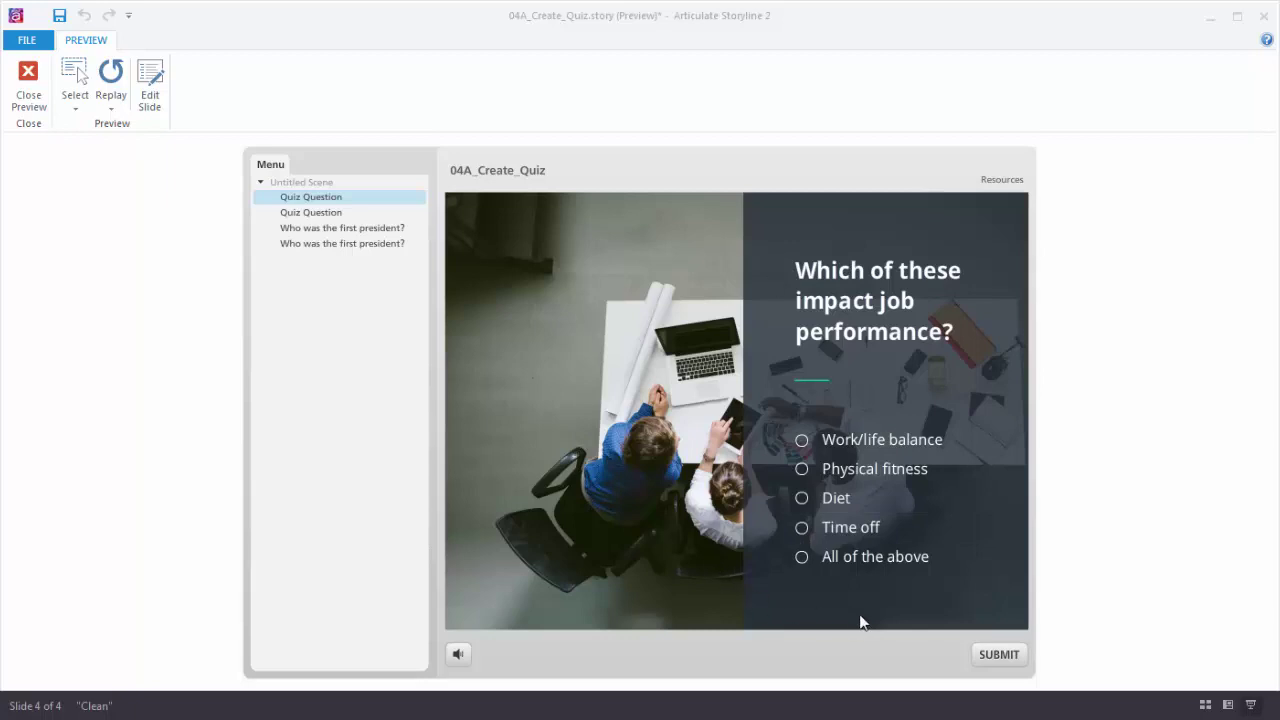
Step: Preview the Anna scenario question, the first-president slide and the portrait question slide in turn
{"action": "left_click", "coordinate": [328, 216]}
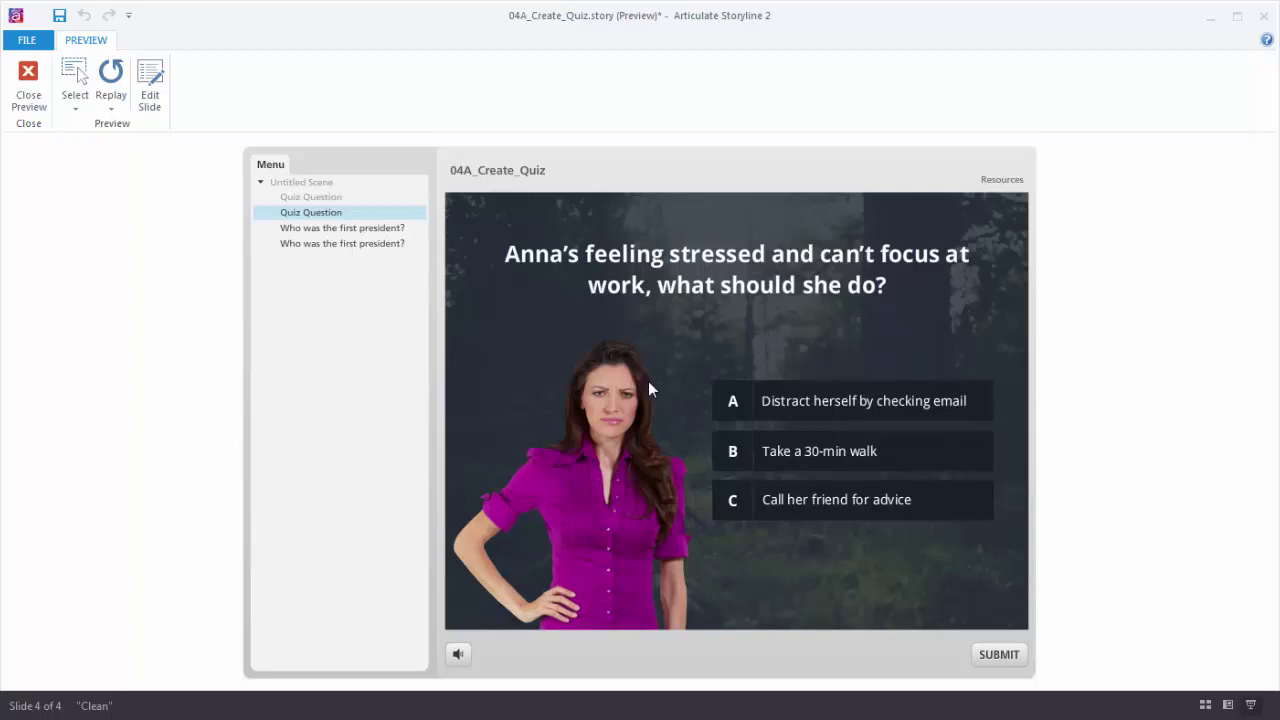
{"action": "left_click", "coordinate": [375, 231]}
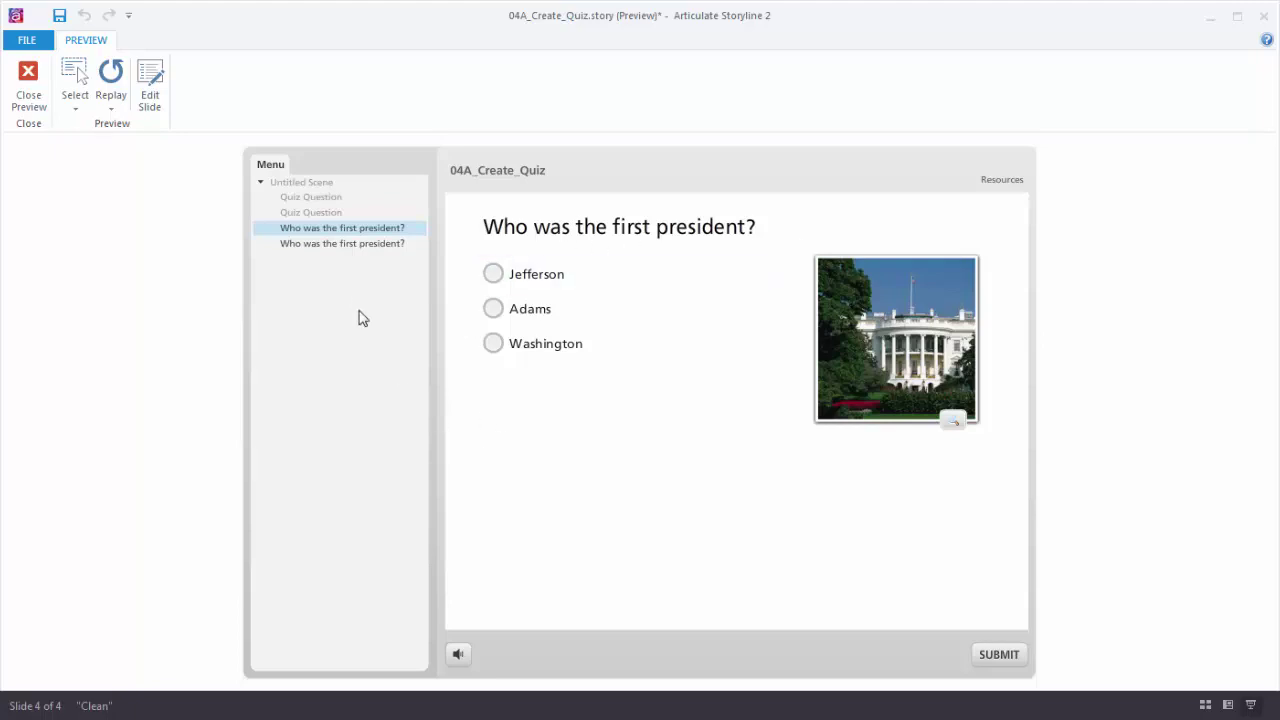
{"action": "left_click", "coordinate": [357, 250]}
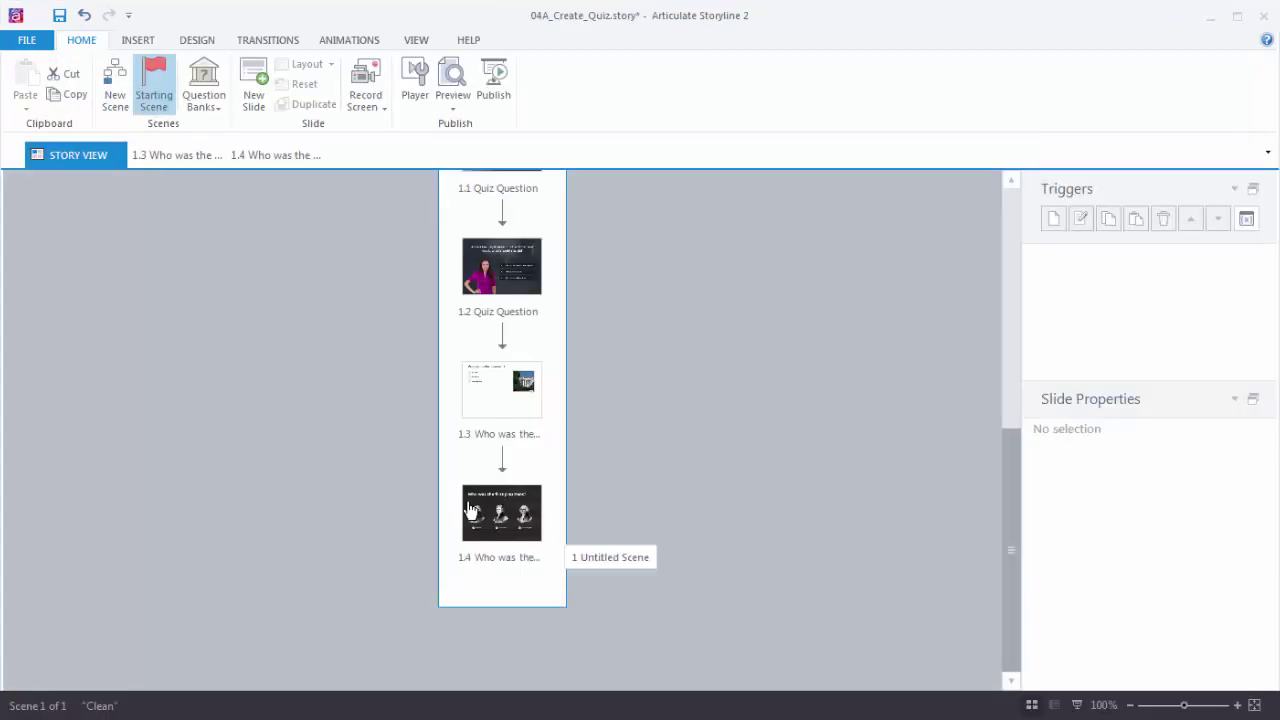
Step: Insert a new graded Multiple Choice quiz slide from the Quizzing templates
{"action": "left_click", "coordinate": [139, 41]}
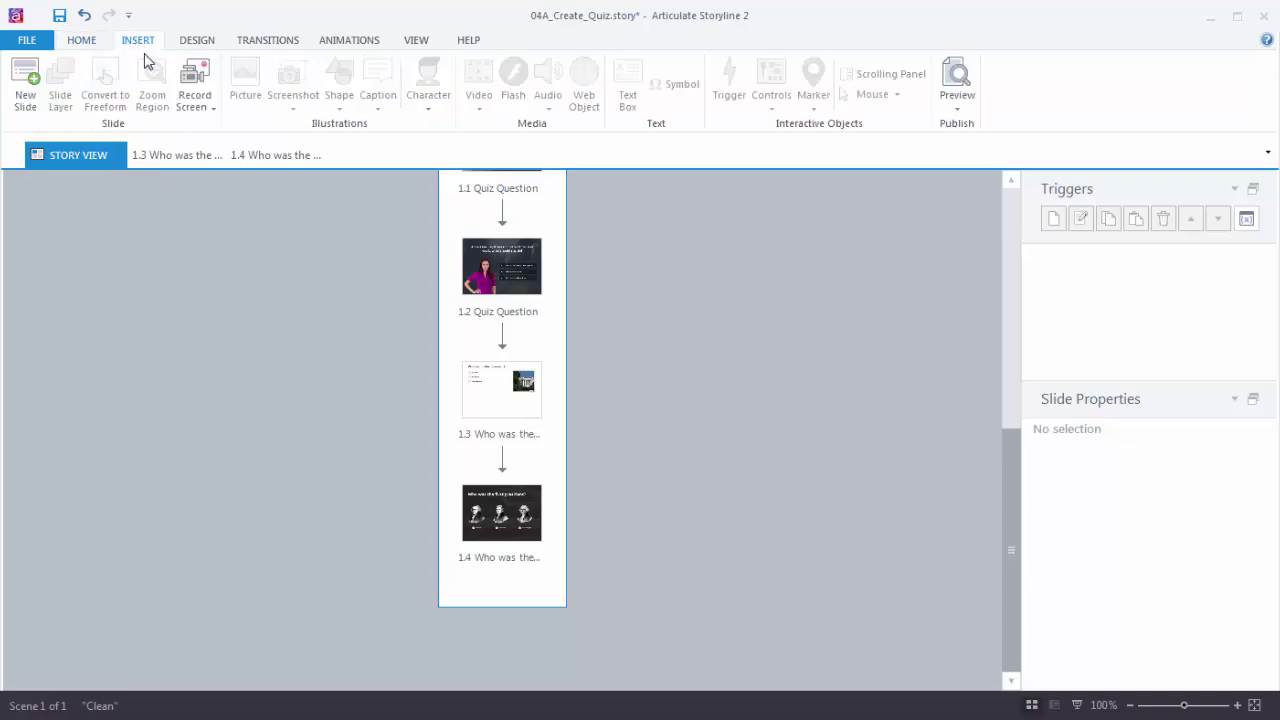
{"action": "left_click", "coordinate": [30, 80]}
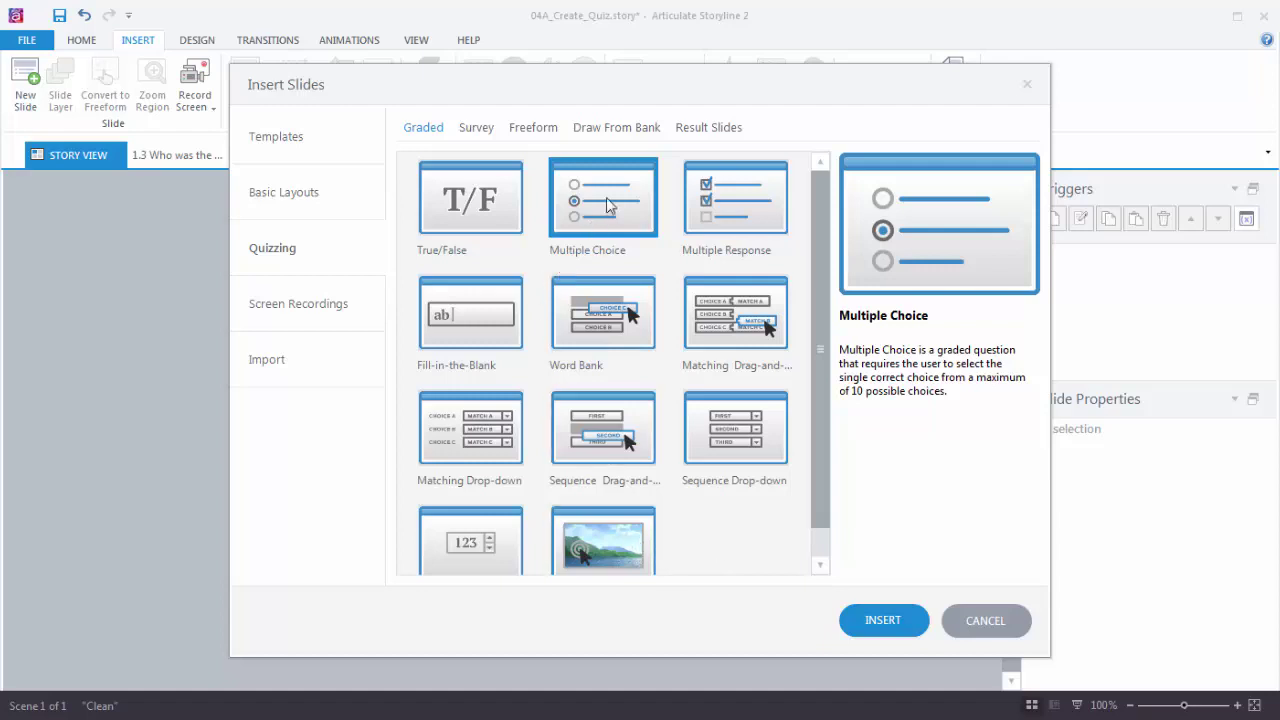
{"action": "left_click", "coordinate": [889, 627]}
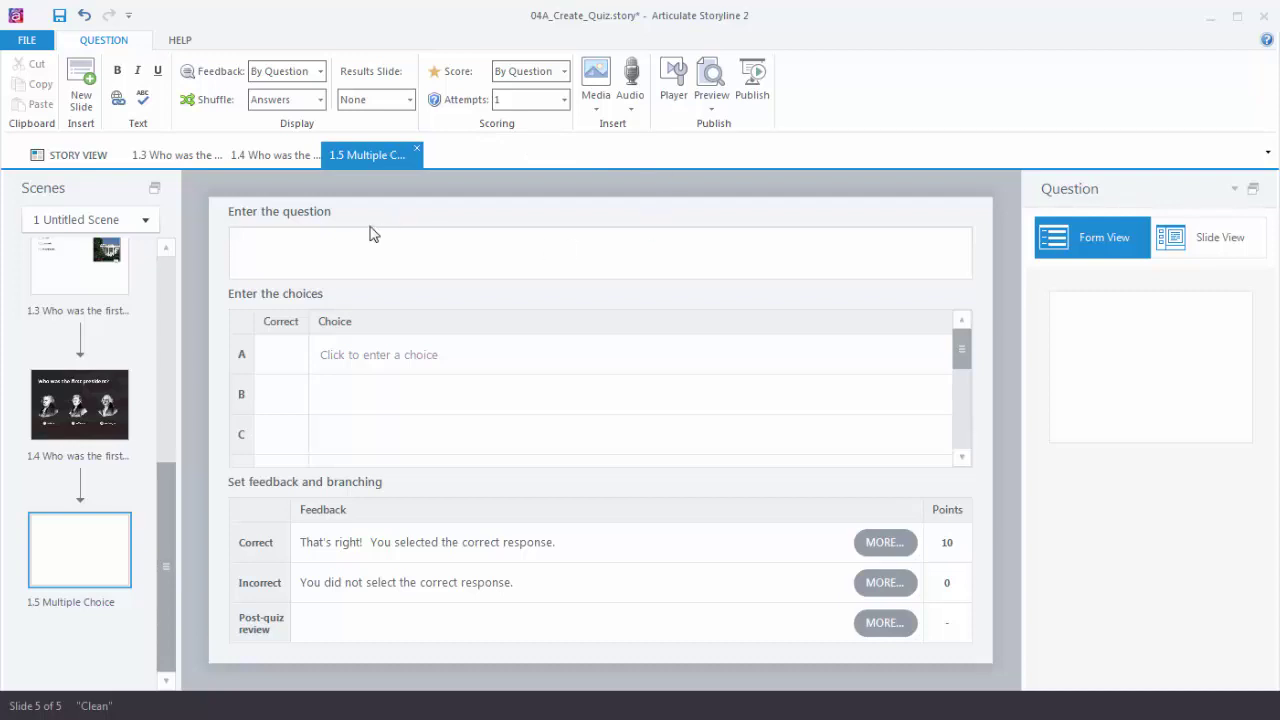
Step: Enter 'Who was the first president?' with choices Adams, Jefferson, Washington, marking Washington correct
{"action": "type", "text": "Who was the first president?"}
{"action": "left_click", "coordinate": [340, 365]}
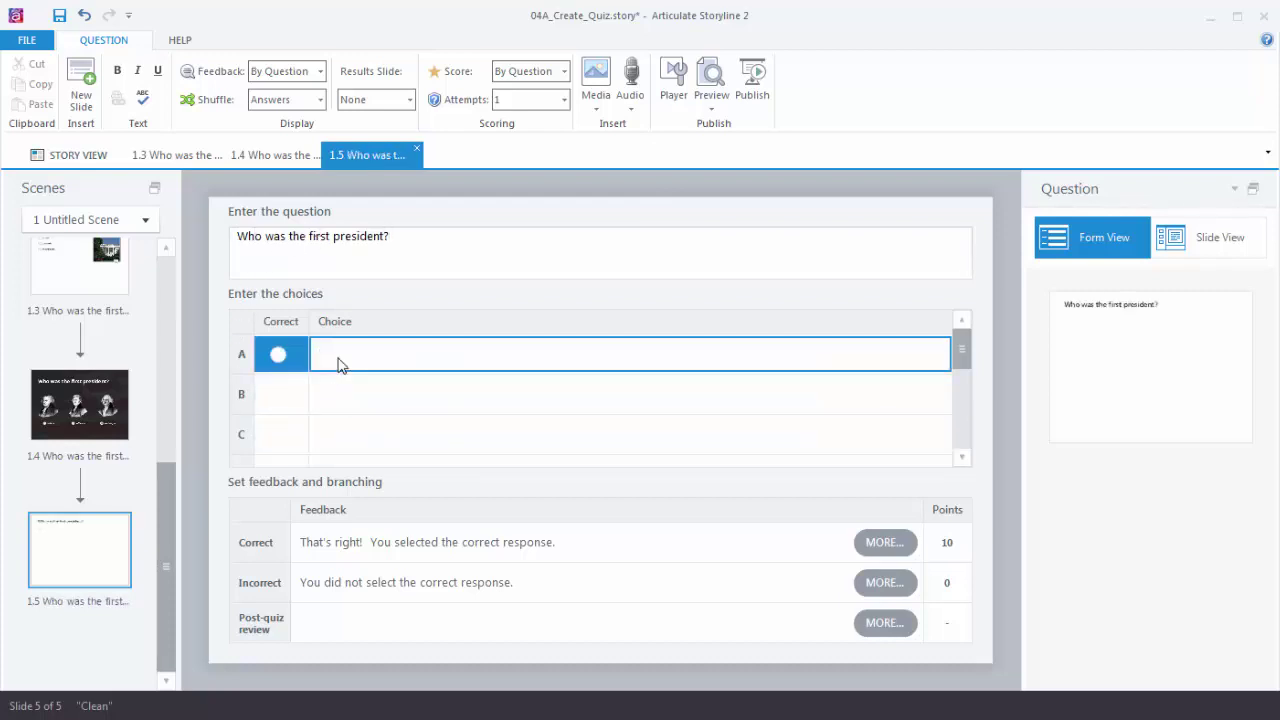
{"action": "type", "text": "Adams"}
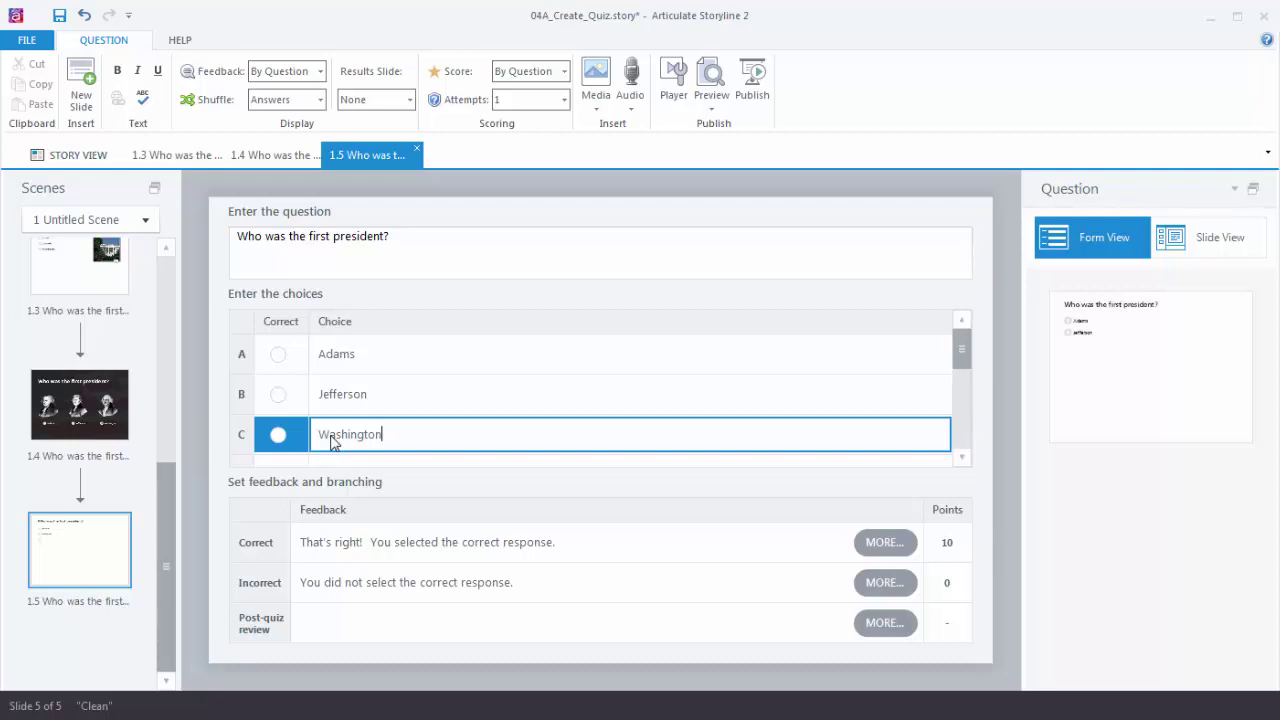
{"action": "left_click", "coordinate": [278, 436]}
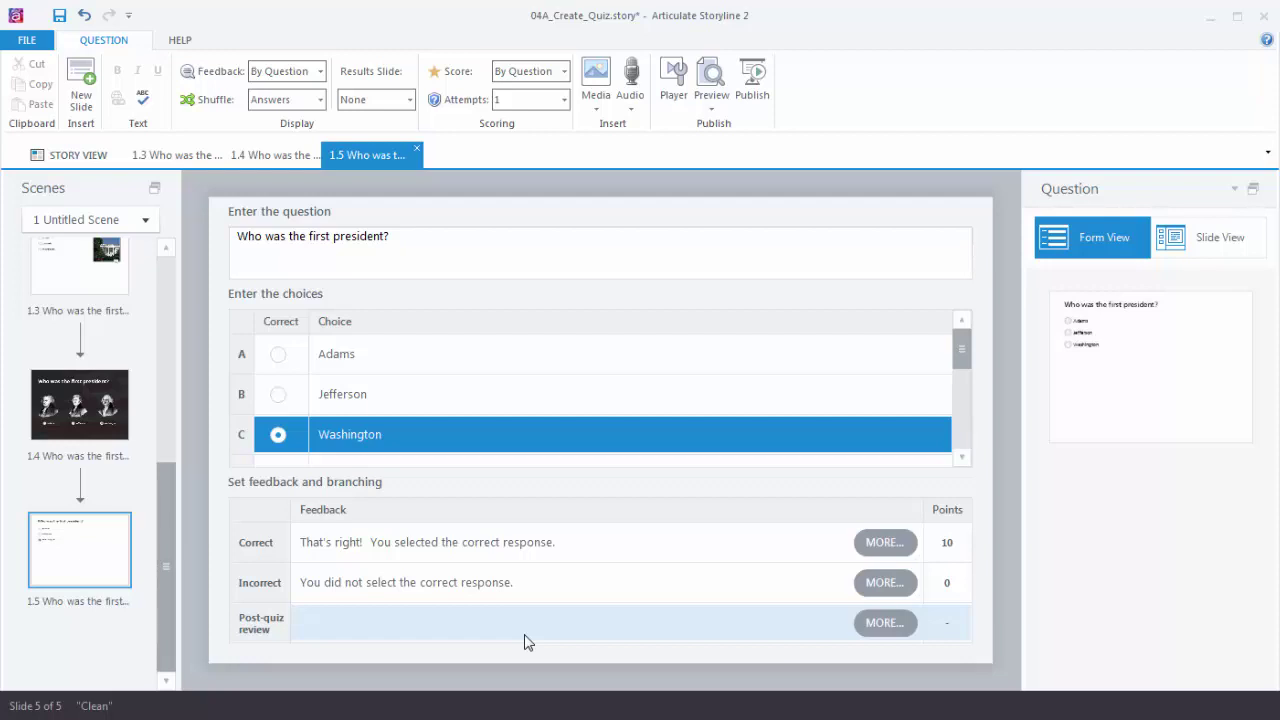
{"action": "left_click", "coordinate": [586, 546]}
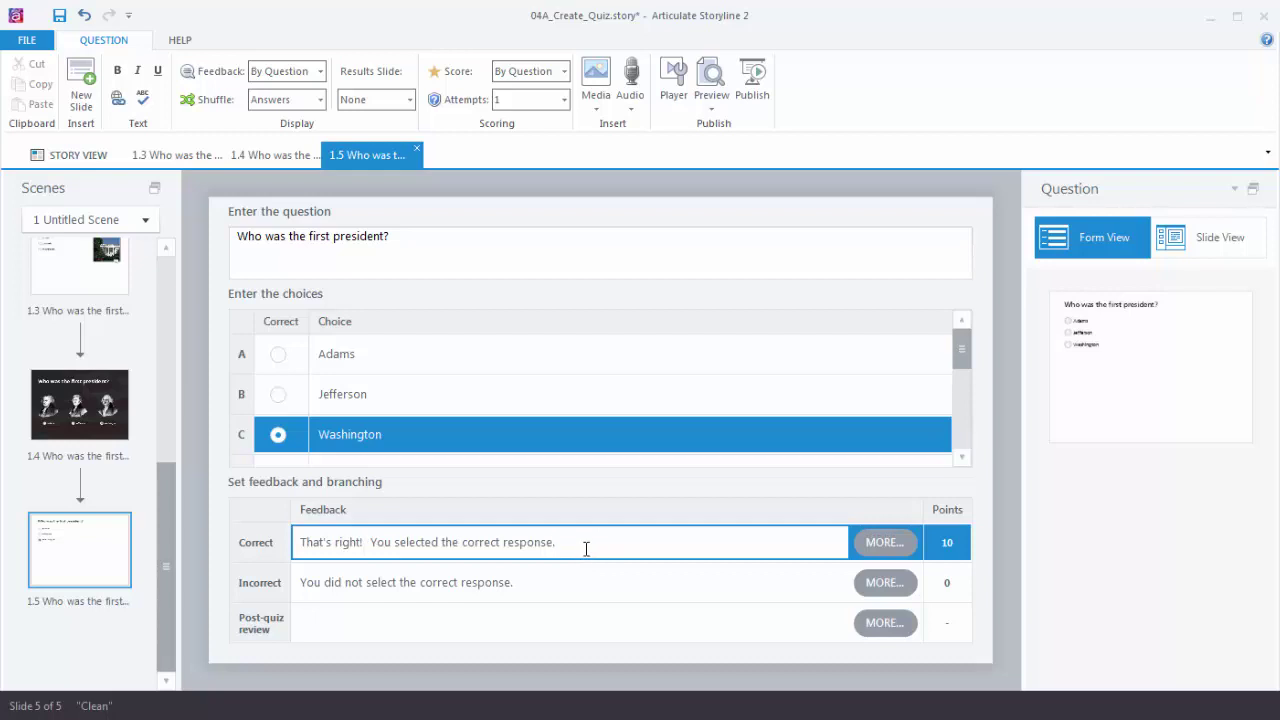
{"action": "left_click", "coordinate": [882, 547]}
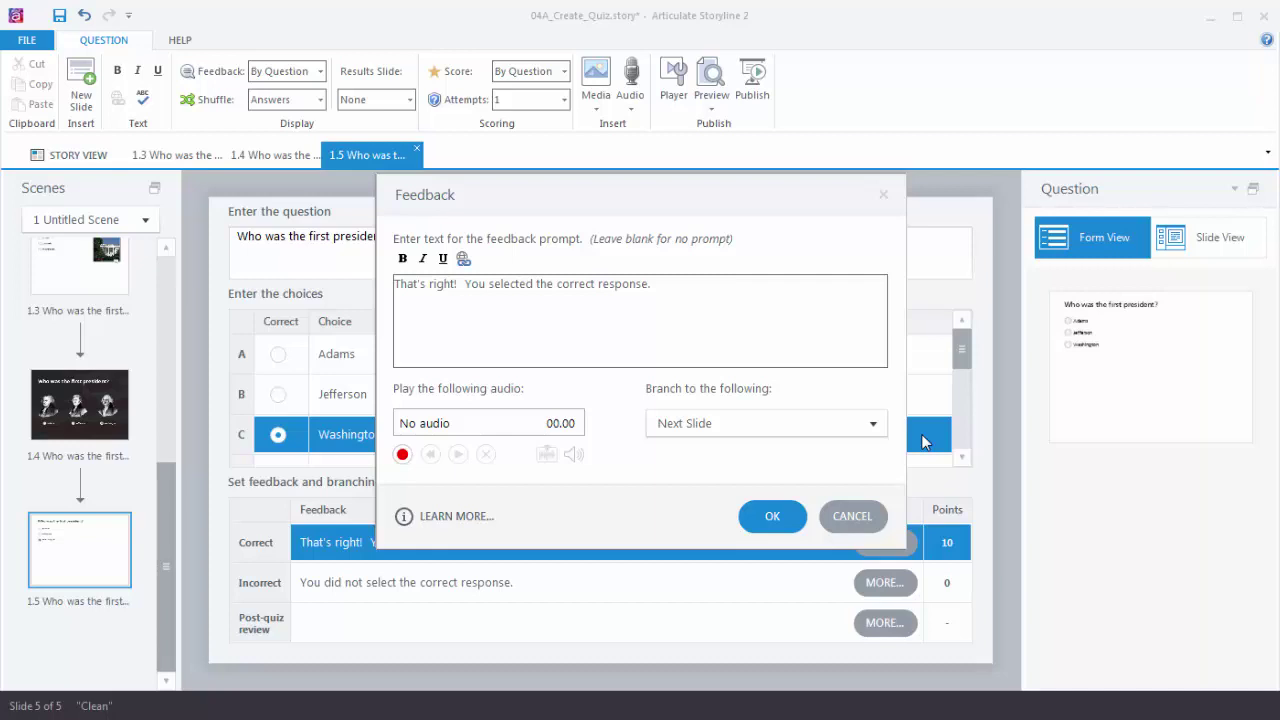
{"action": "key", "text": "Escape"}
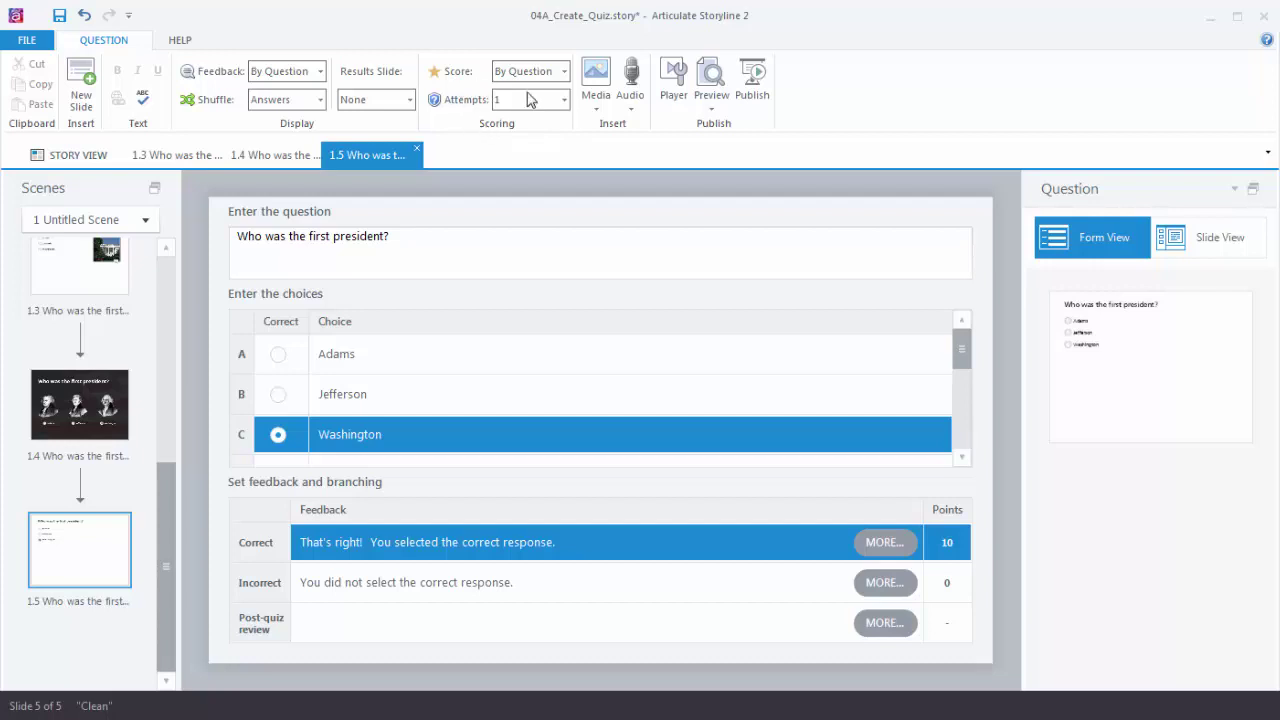
Step: Set scoring to By Choice and attach the whitehouse picture as the question's media
{"action": "left_click", "coordinate": [563, 76]}
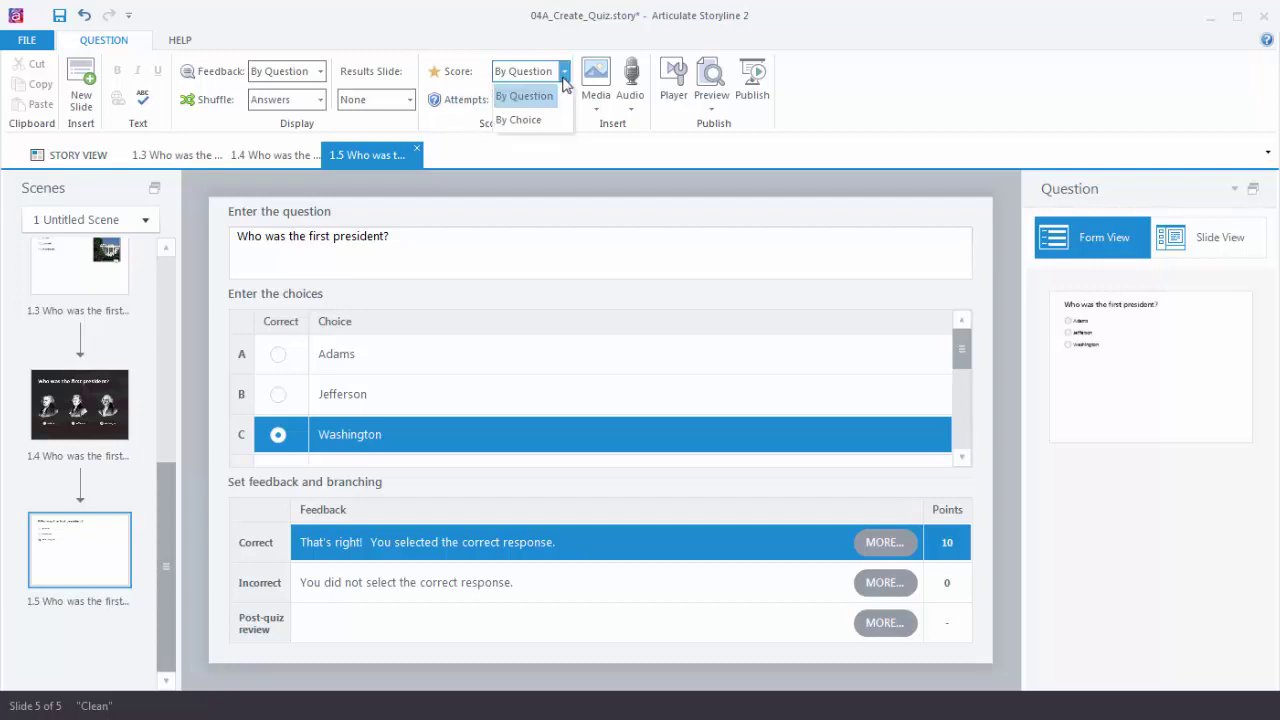
{"action": "left_click", "coordinate": [512, 120]}
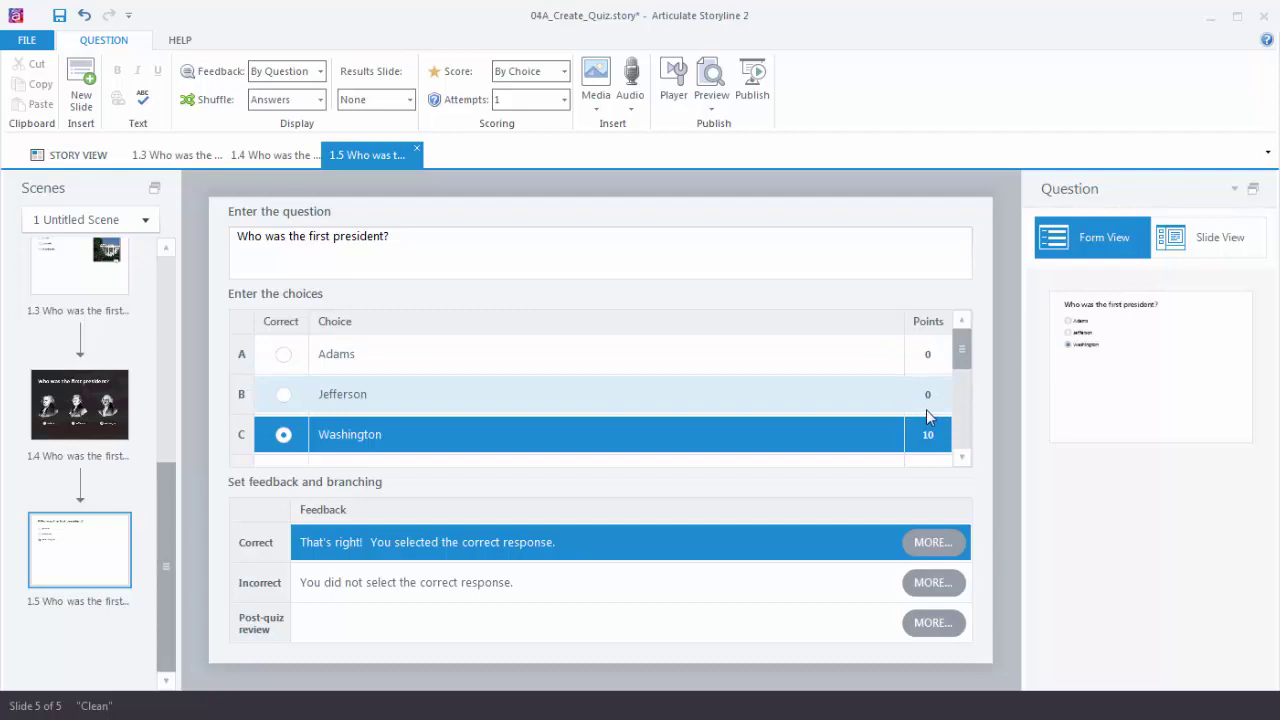
{"action": "left_click", "coordinate": [597, 112]}
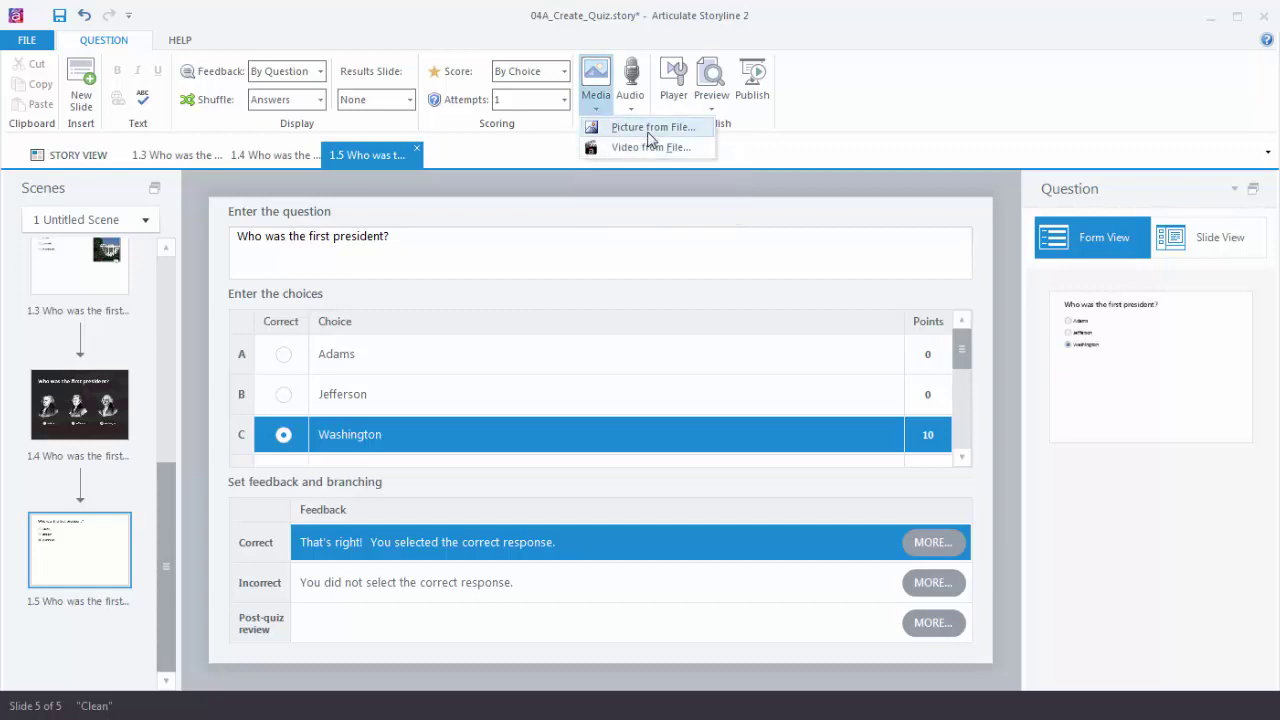
{"action": "left_click", "coordinate": [651, 131]}
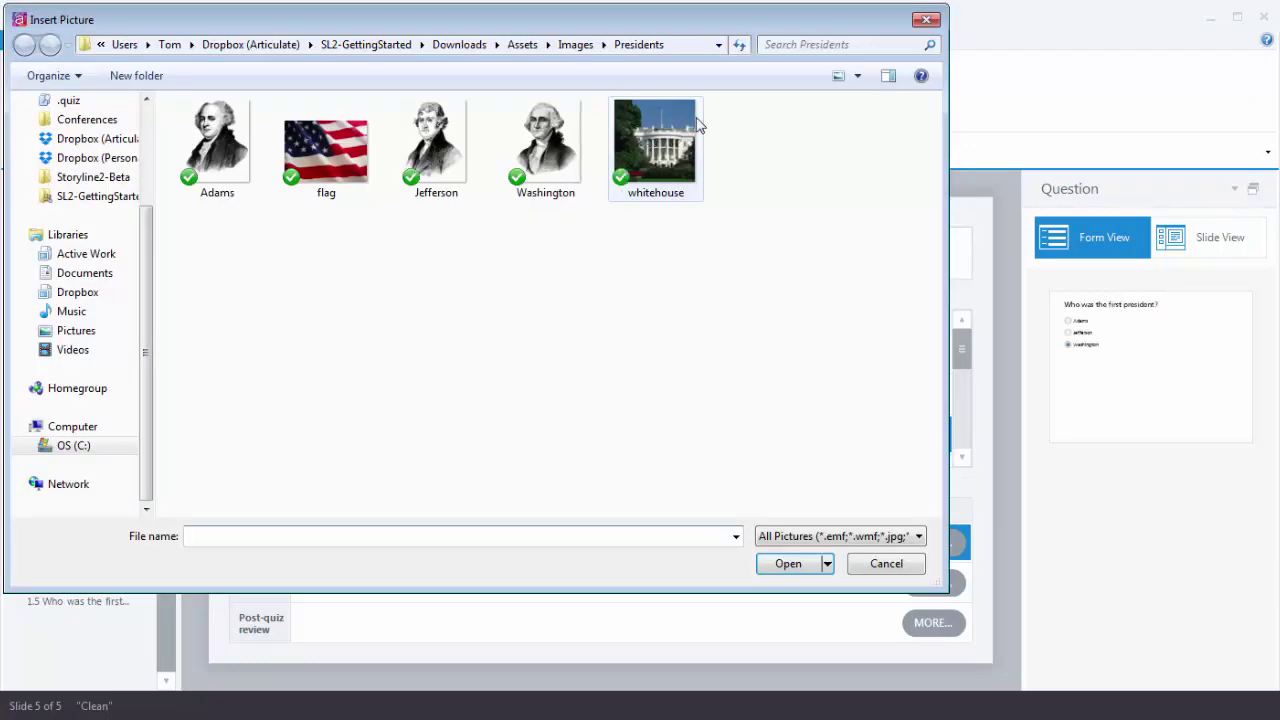
{"action": "left_click", "coordinate": [655, 145]}
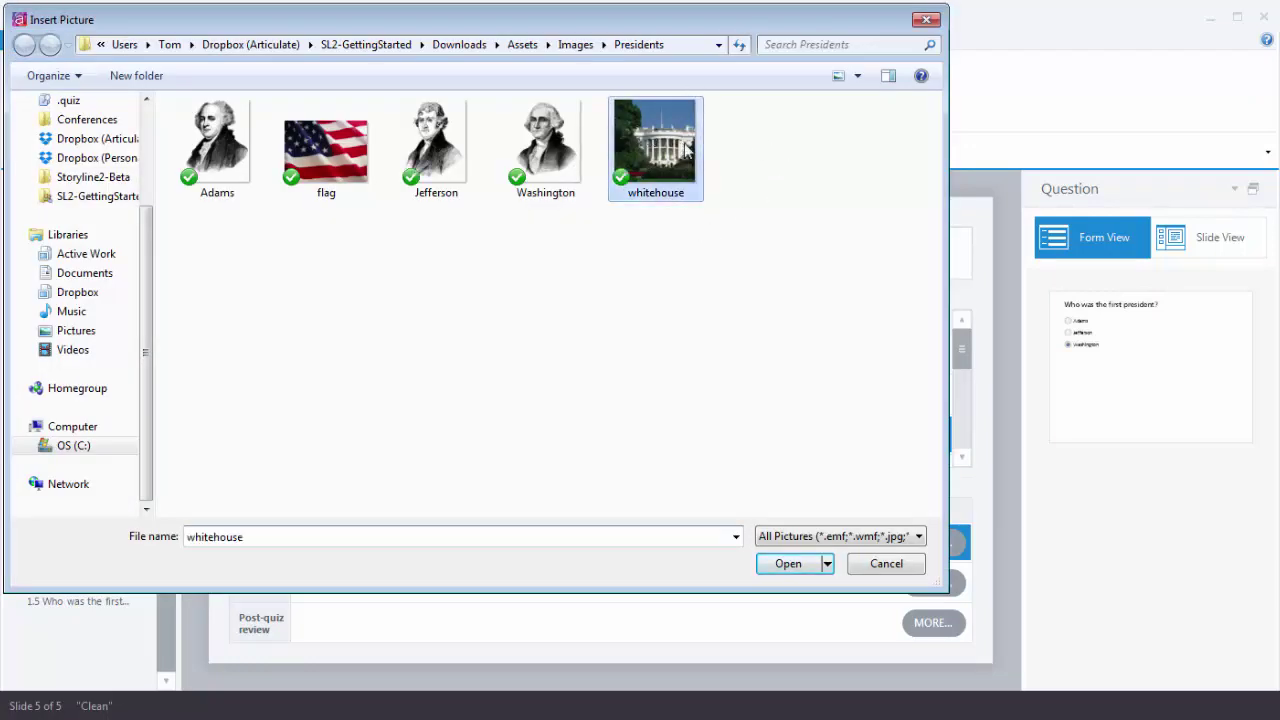
{"action": "left_click", "coordinate": [789, 564]}
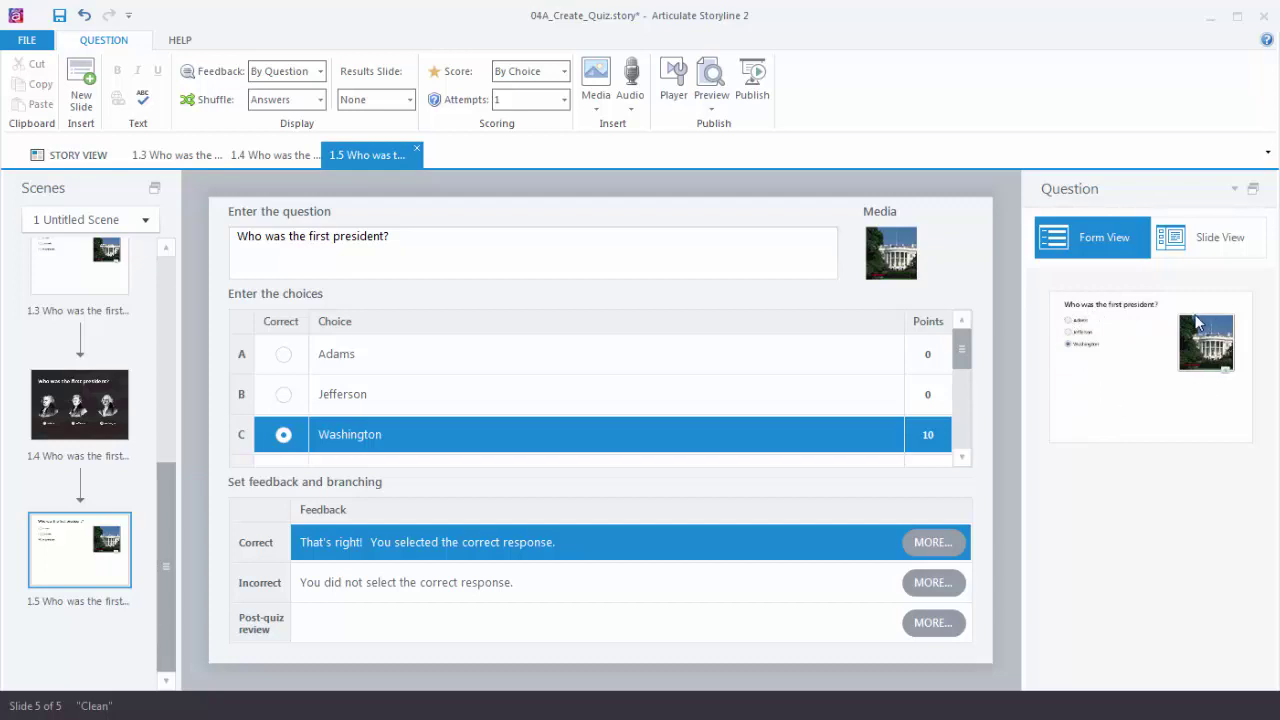
{"action": "left_click", "coordinate": [711, 100]}
{"action": "left_click", "coordinate": [745, 128]}
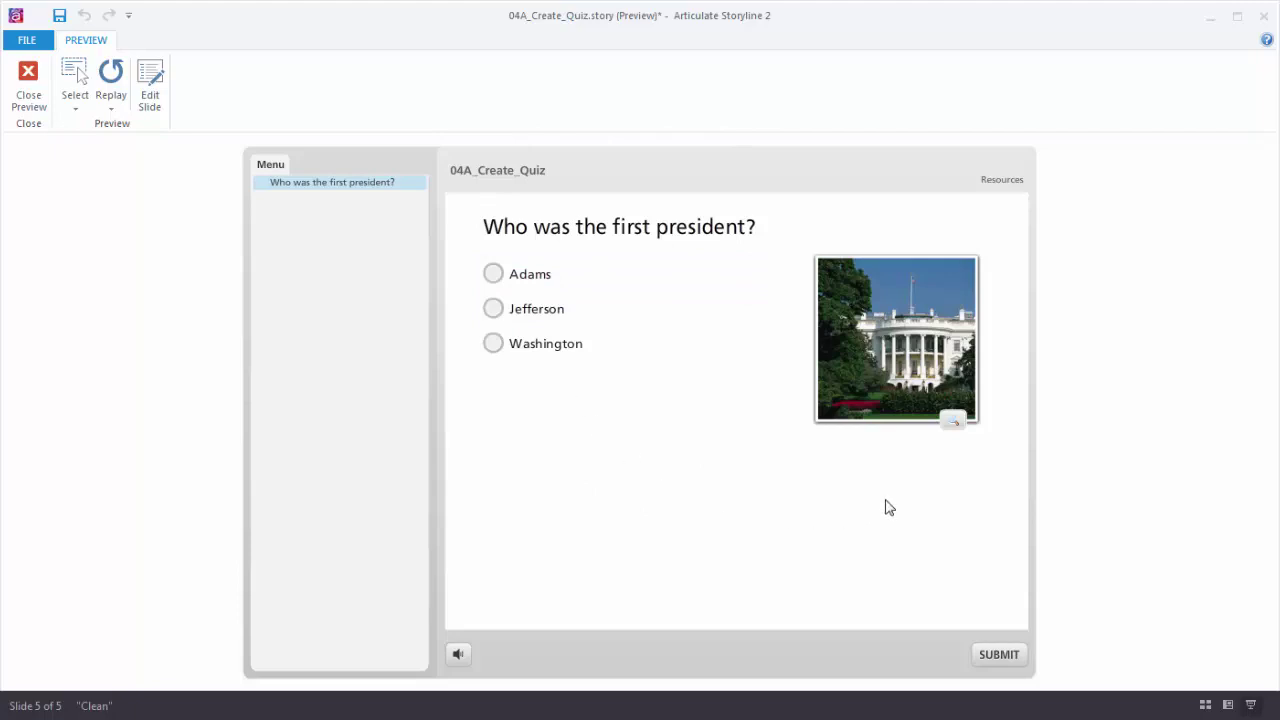
{"action": "left_click", "coordinate": [906, 370]}
{"action": "left_click", "coordinate": [906, 370]}
{"action": "left_click", "coordinate": [496, 355]}
{"action": "left_click", "coordinate": [28, 86]}
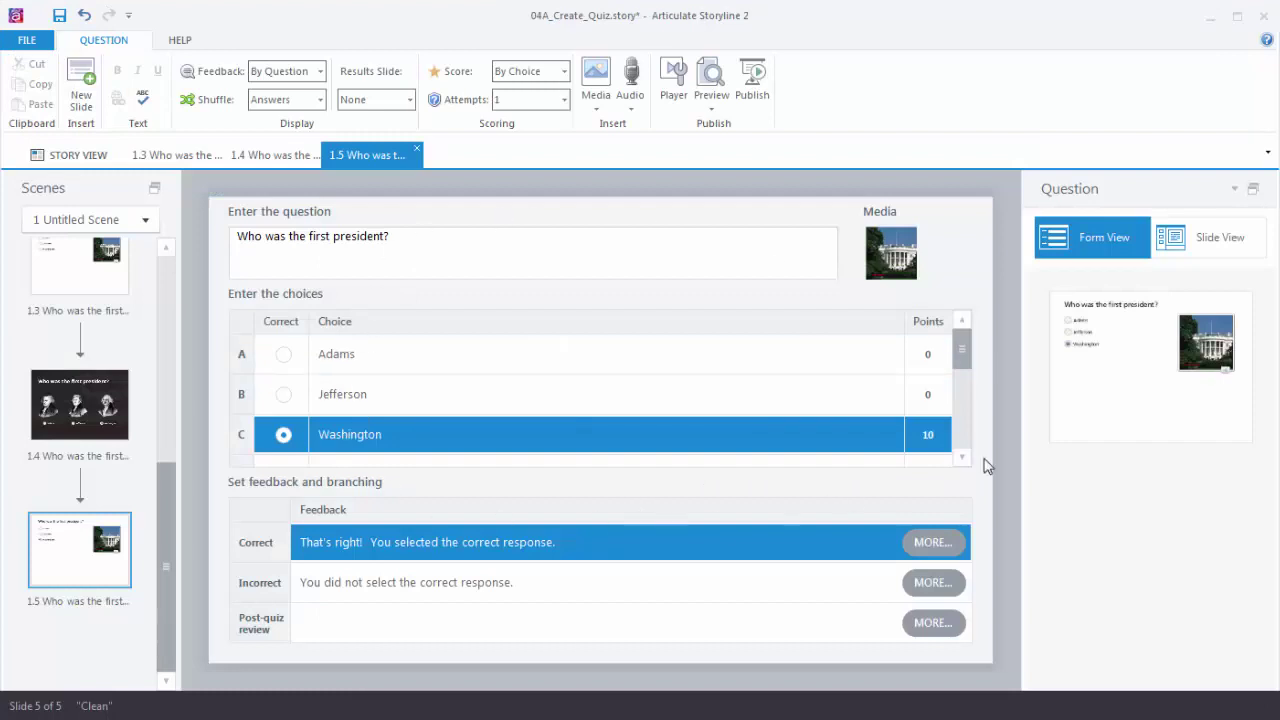
Step: Switch slide 1.5 to Slide View and display its Correct feedback layer
{"action": "left_click", "coordinate": [1205, 247]}
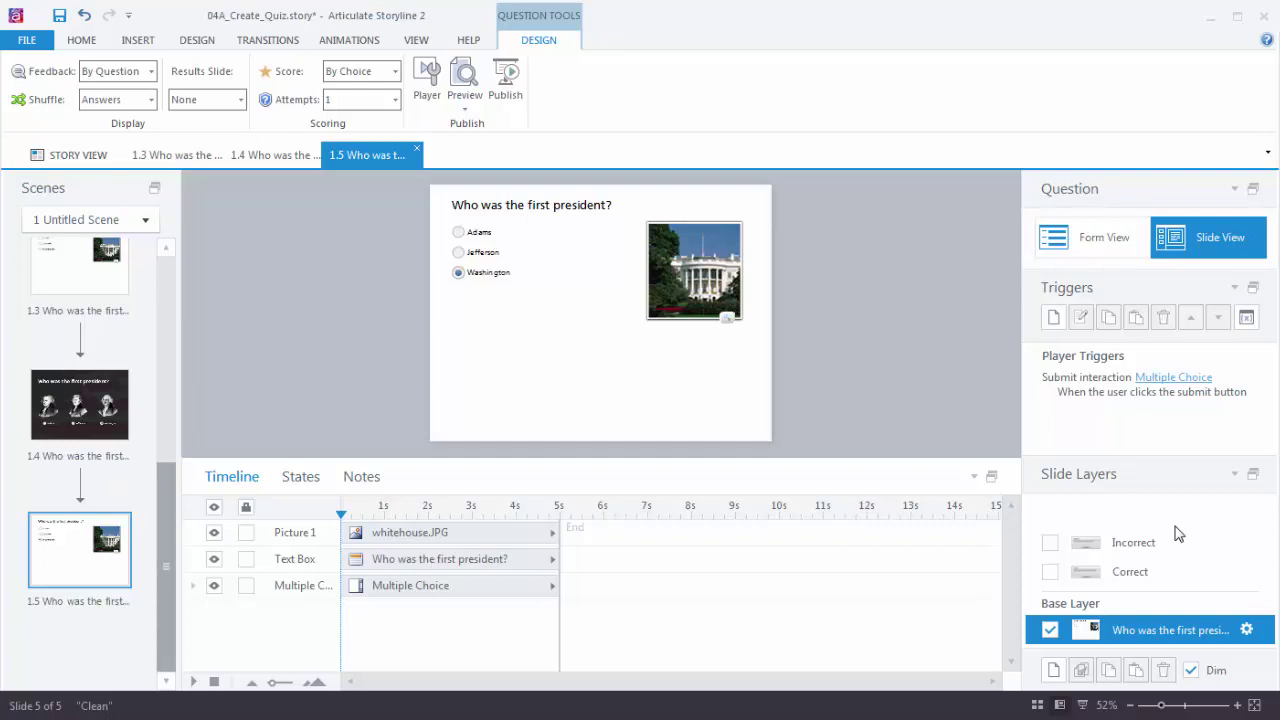
{"action": "left_click", "coordinate": [1132, 578]}
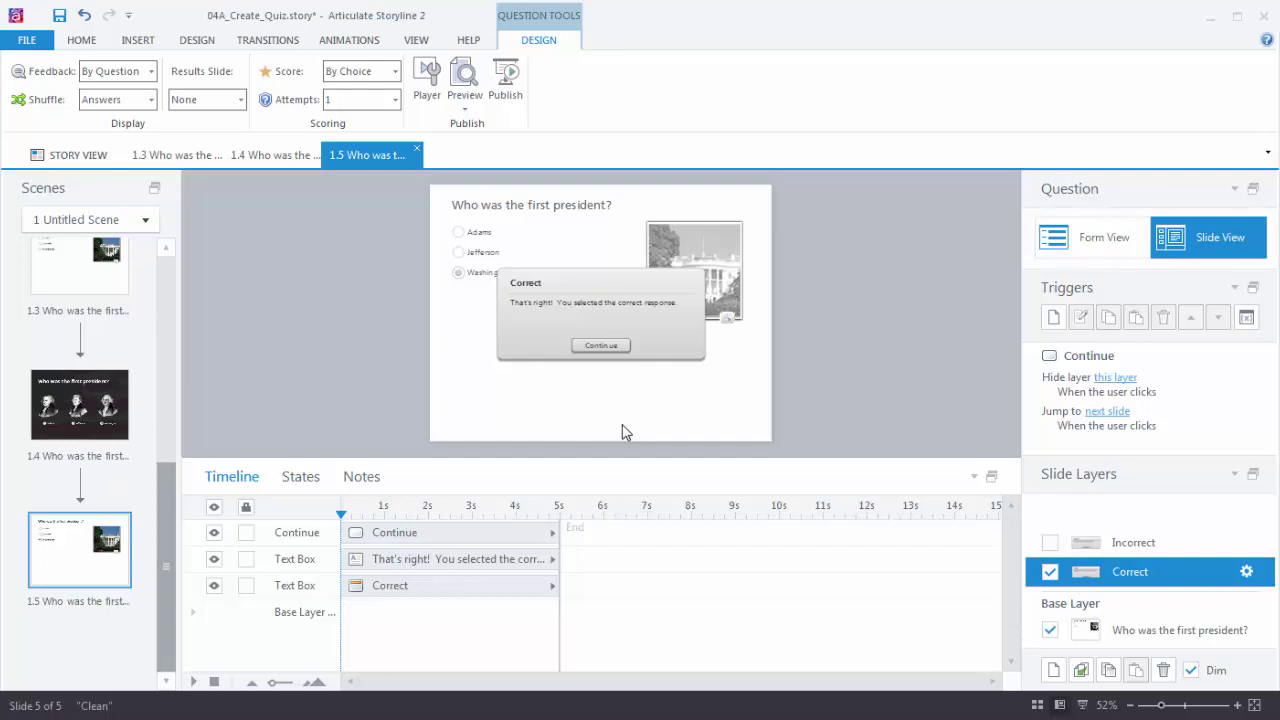
Step: Close the feedback master view and go back to slide 1.5's Base Layer
{"action": "left_click", "coordinate": [622, 432]}
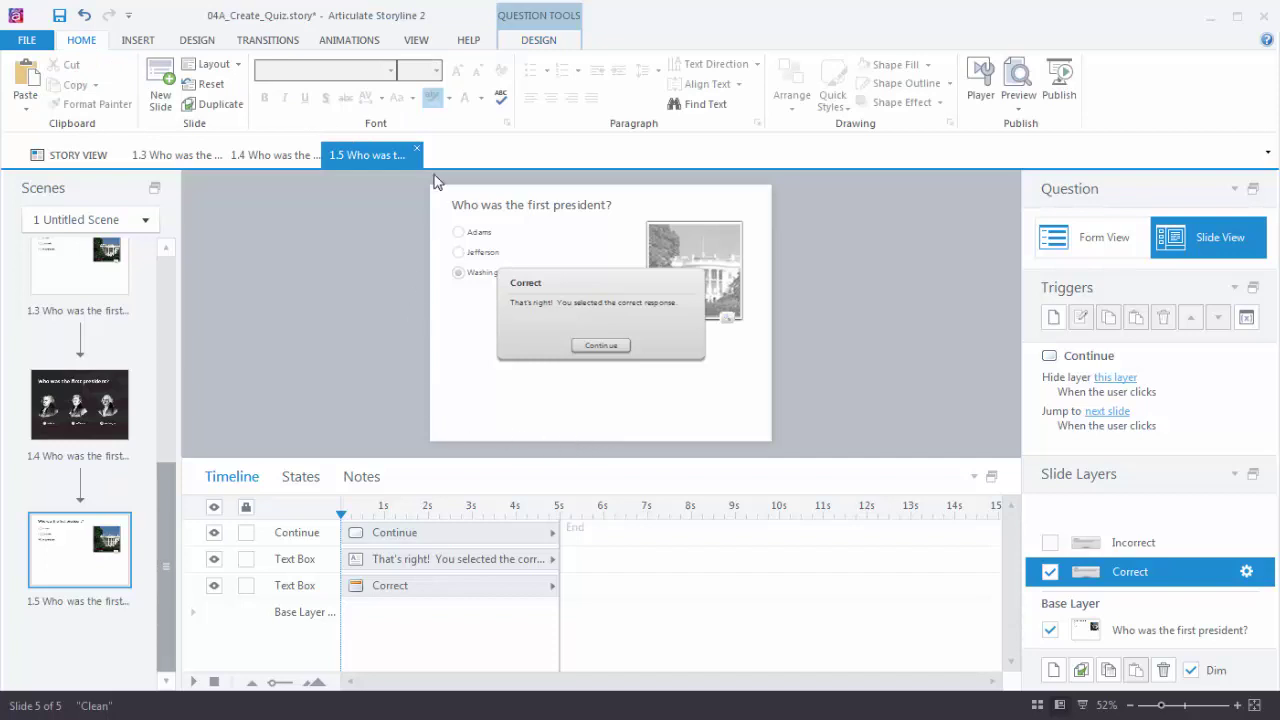
{"action": "left_click", "coordinate": [416, 42]}
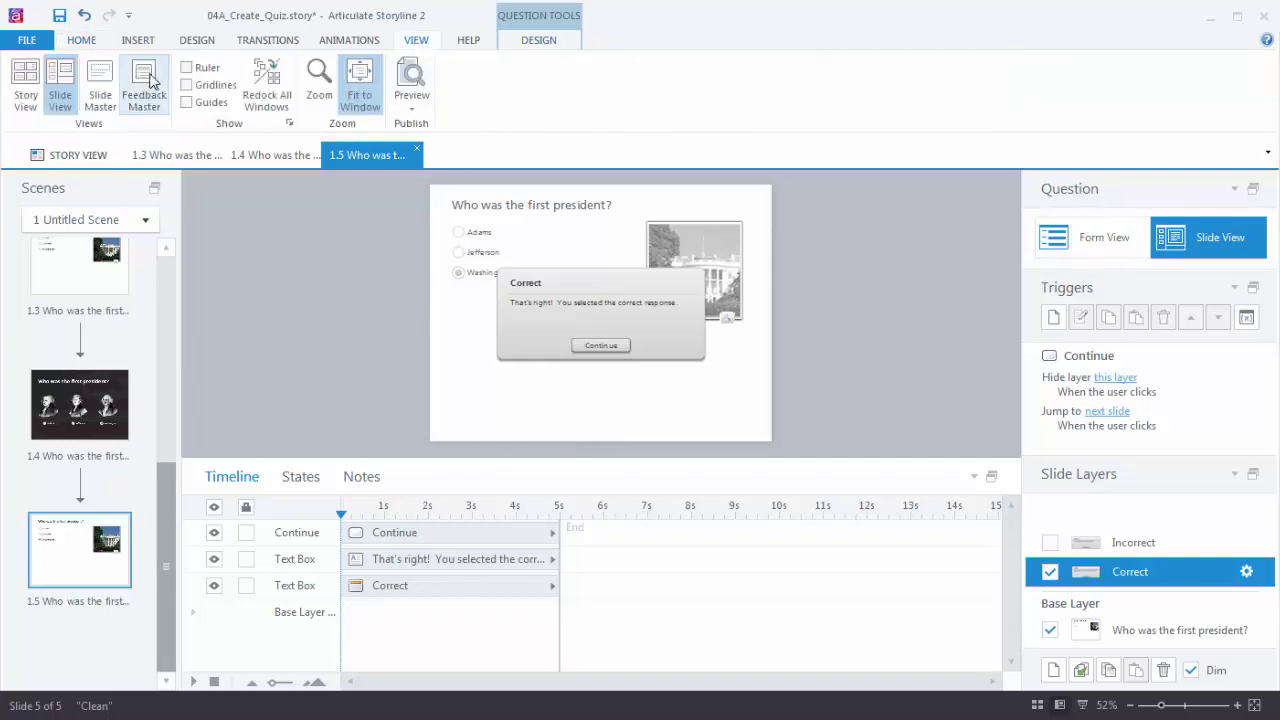
{"action": "left_click", "coordinate": [147, 80]}
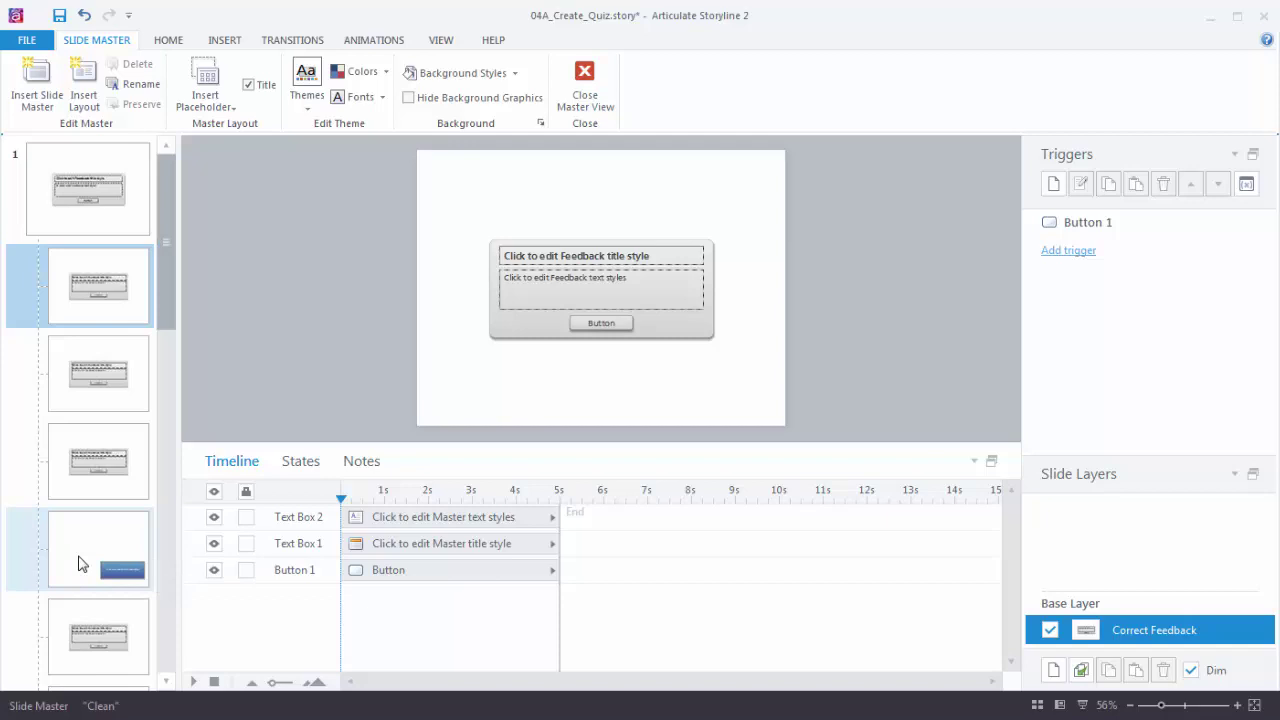
{"action": "left_click", "coordinate": [582, 92]}
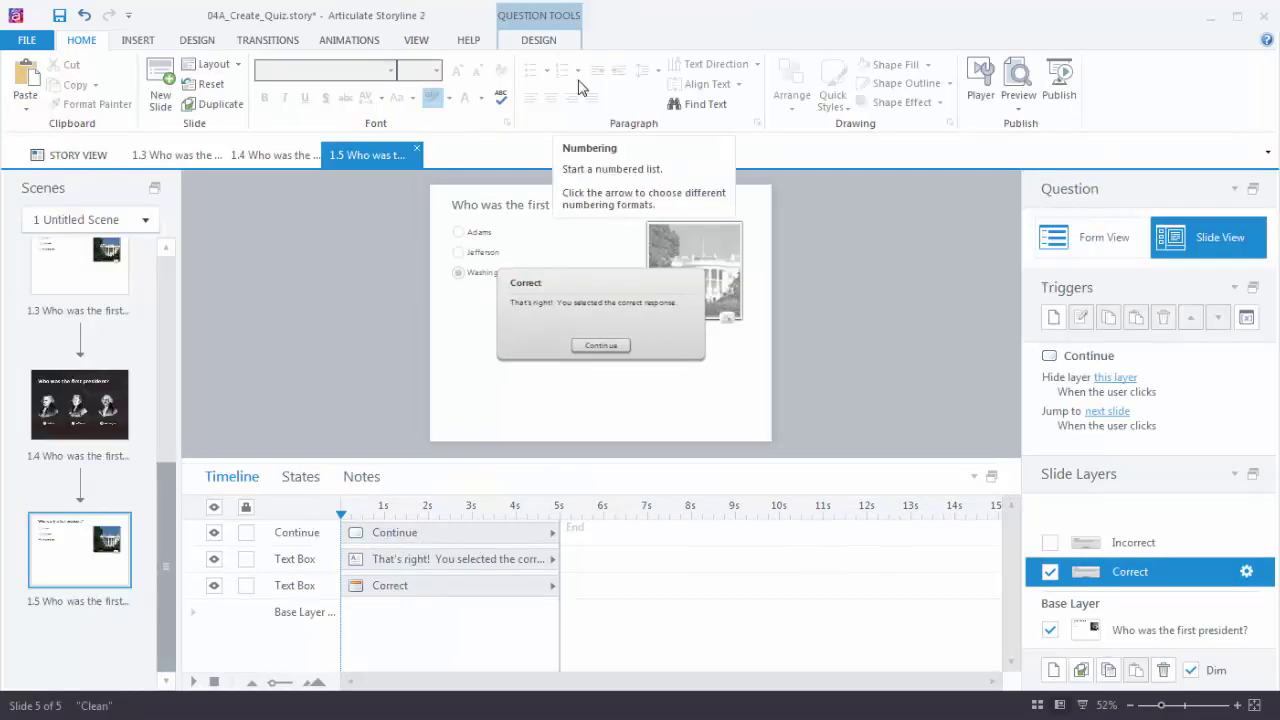
{"action": "left_click", "coordinate": [1133, 636]}
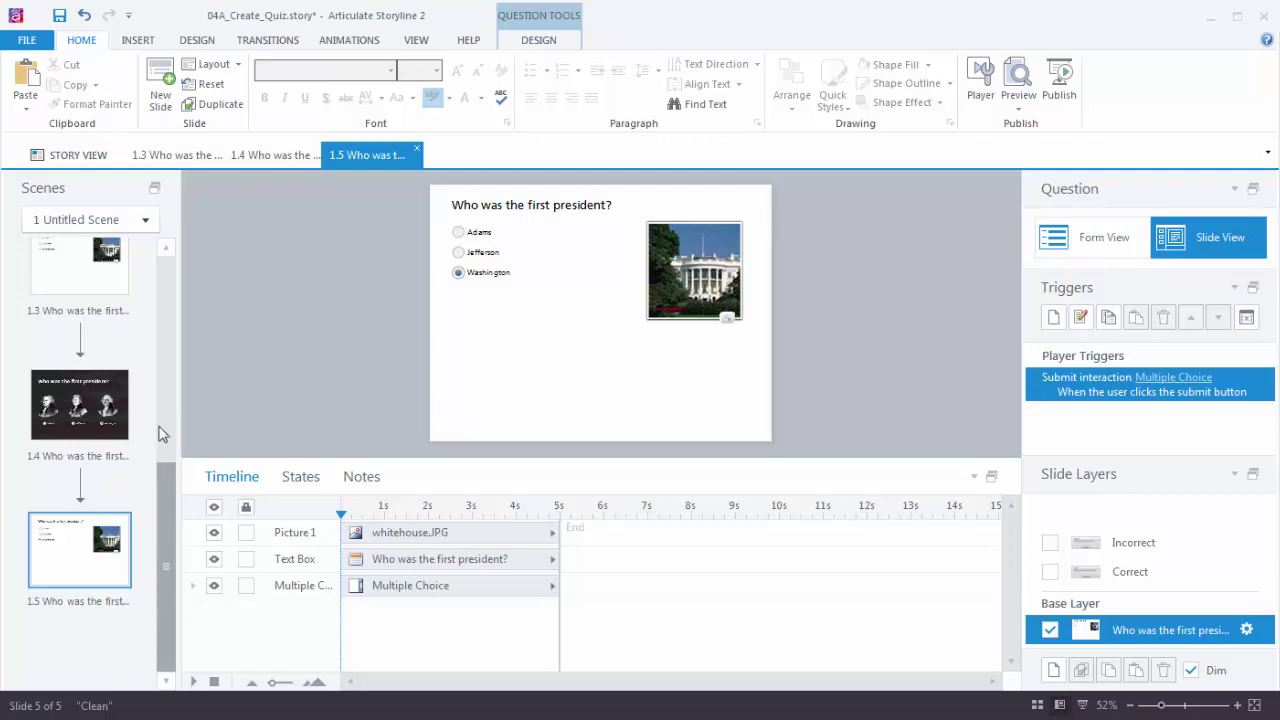
Step: Delete the White House picture and its leftover empty placeholder from the slide
{"action": "left_click", "coordinate": [702, 281]}
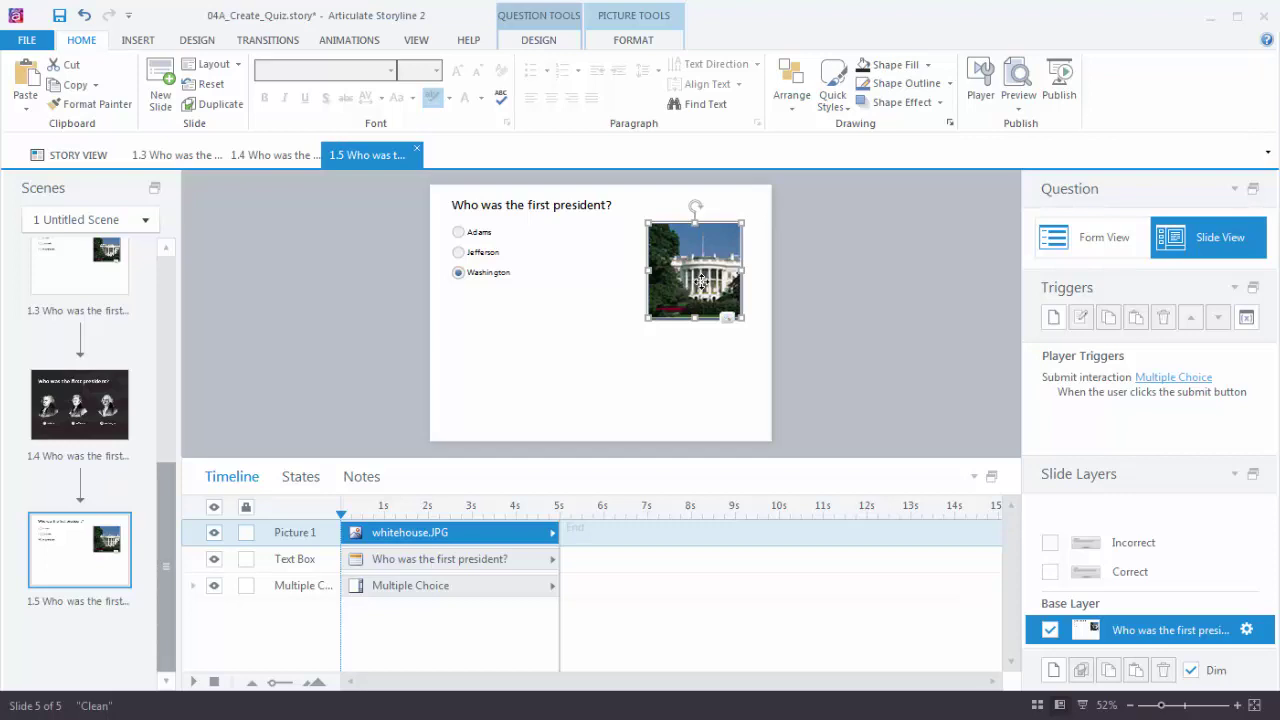
{"action": "key", "text": "Delete"}
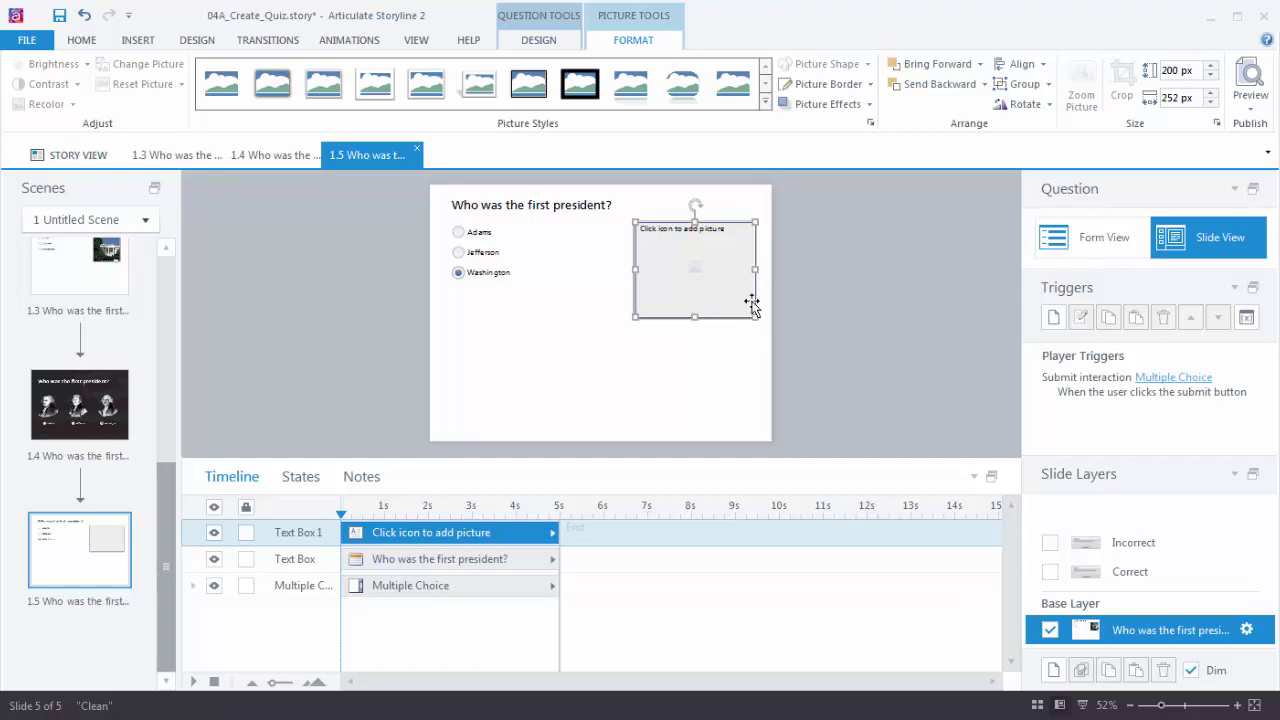
{"action": "key", "text": "Delete"}
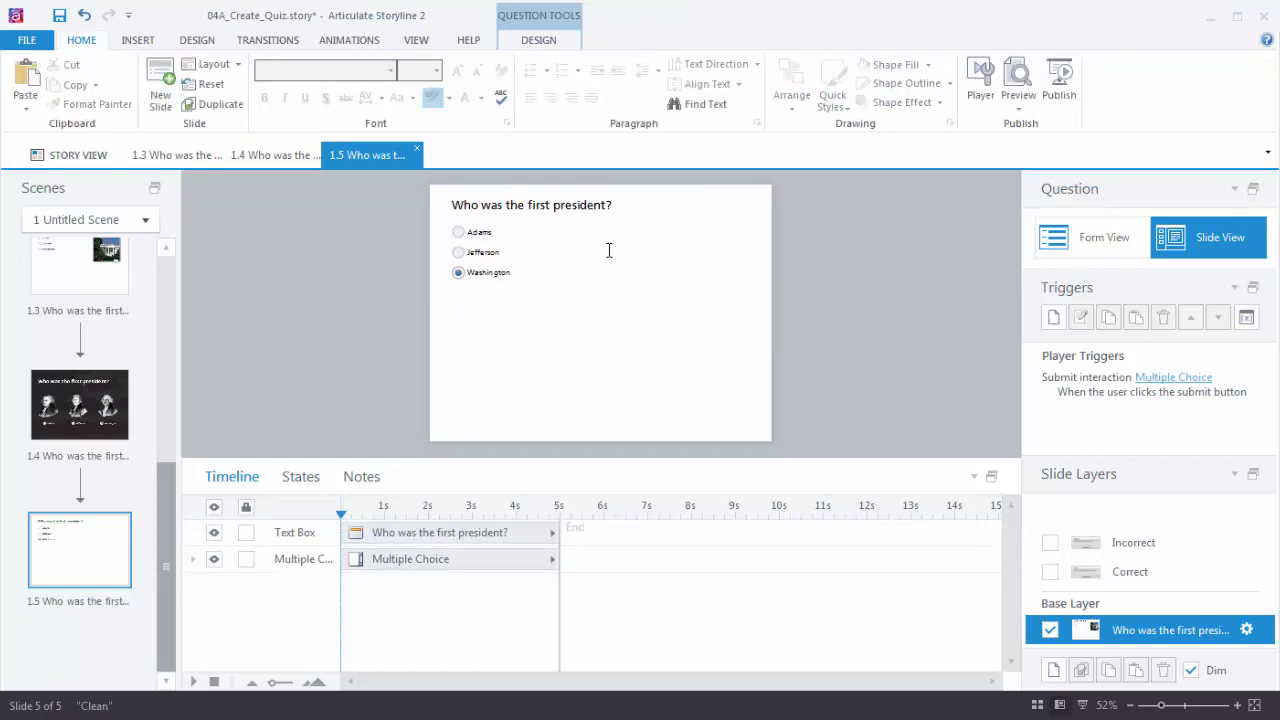
Step: Widen the answer-choice box, move it lower, and select all three choices
{"action": "left_click", "coordinate": [476, 231]}
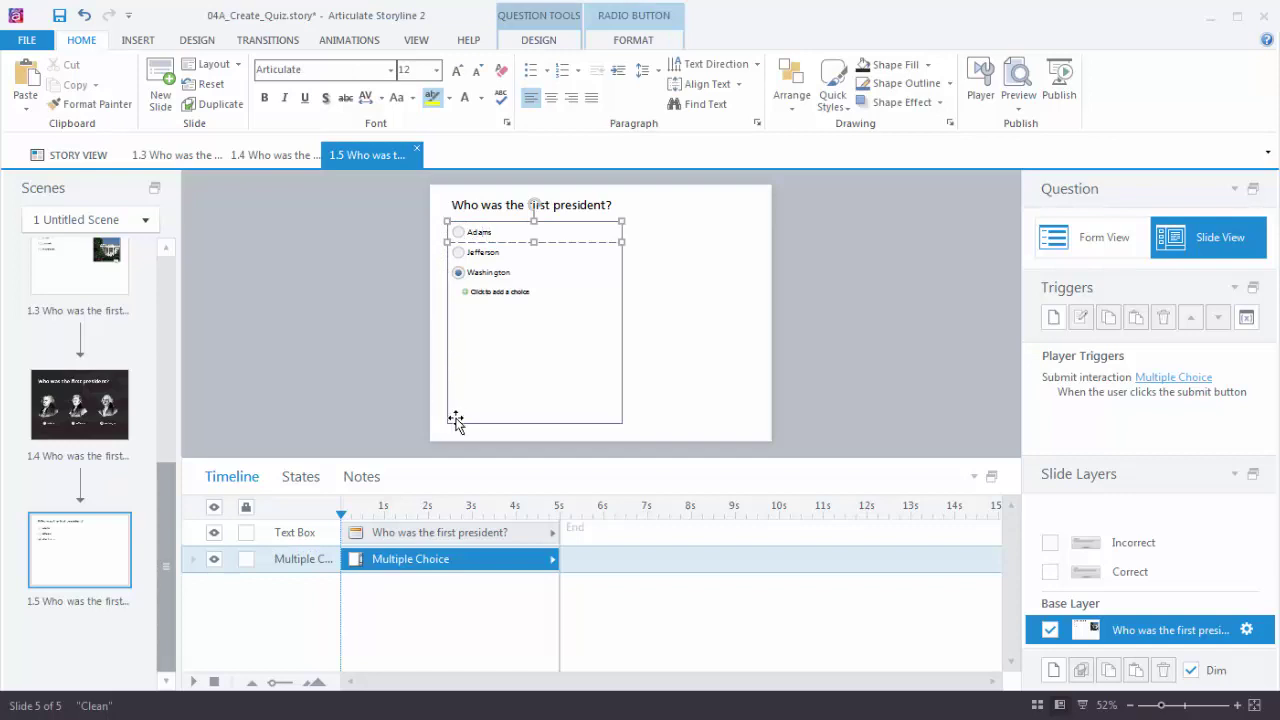
{"action": "left_click", "coordinate": [623, 323]}
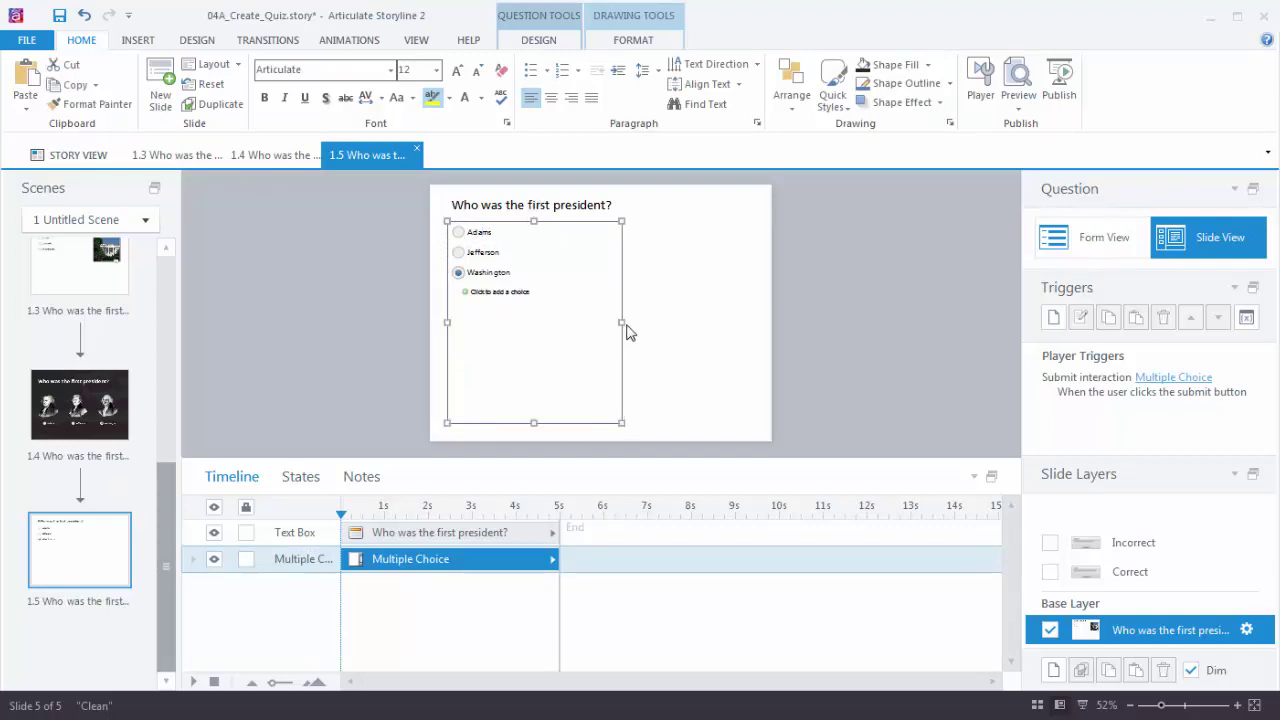
{"action": "left_click_drag", "start_coordinate": [623, 321], "coordinate": [755, 326]}
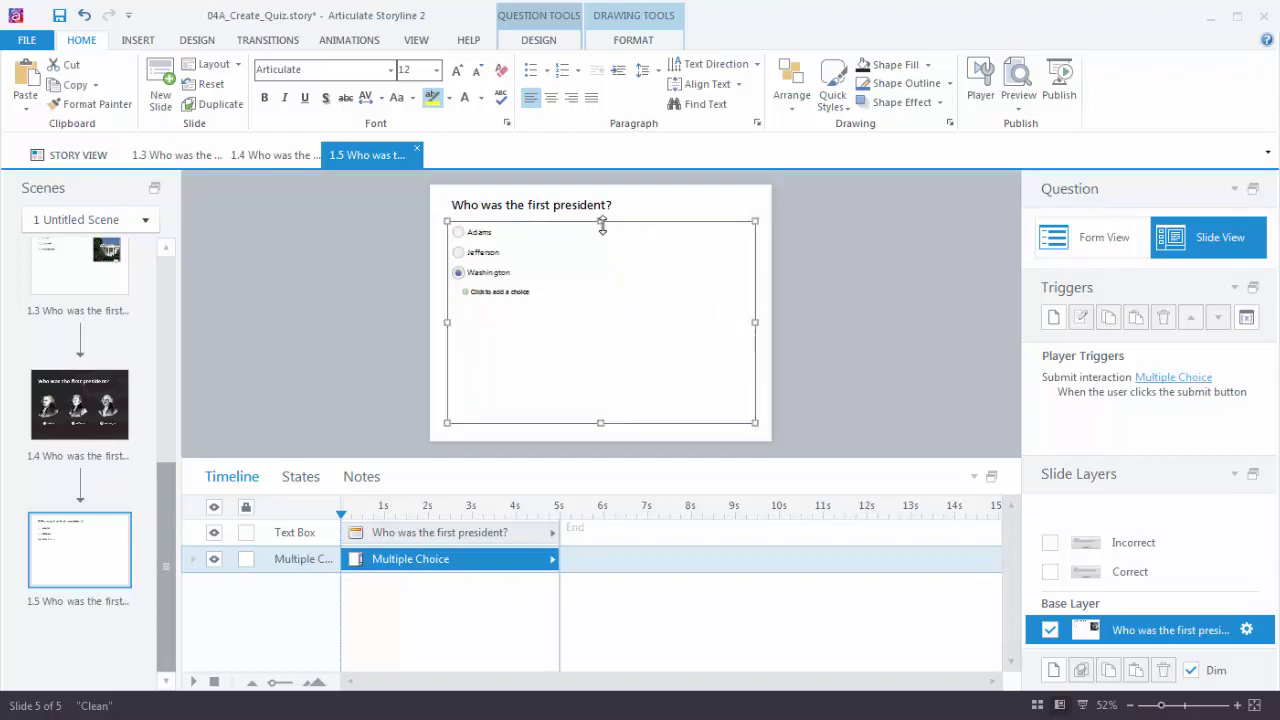
{"action": "left_click_drag", "start_coordinate": [600, 222], "coordinate": [601, 331]}
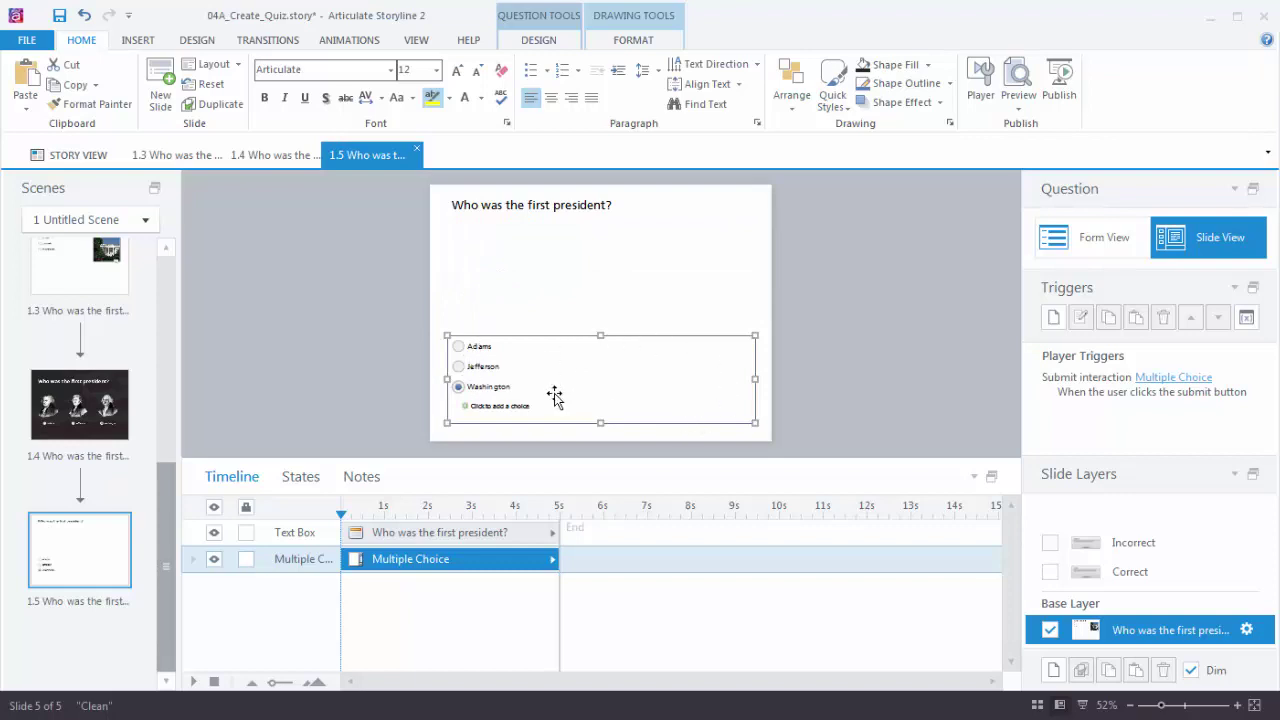
{"action": "left_click", "coordinate": [476, 345]}
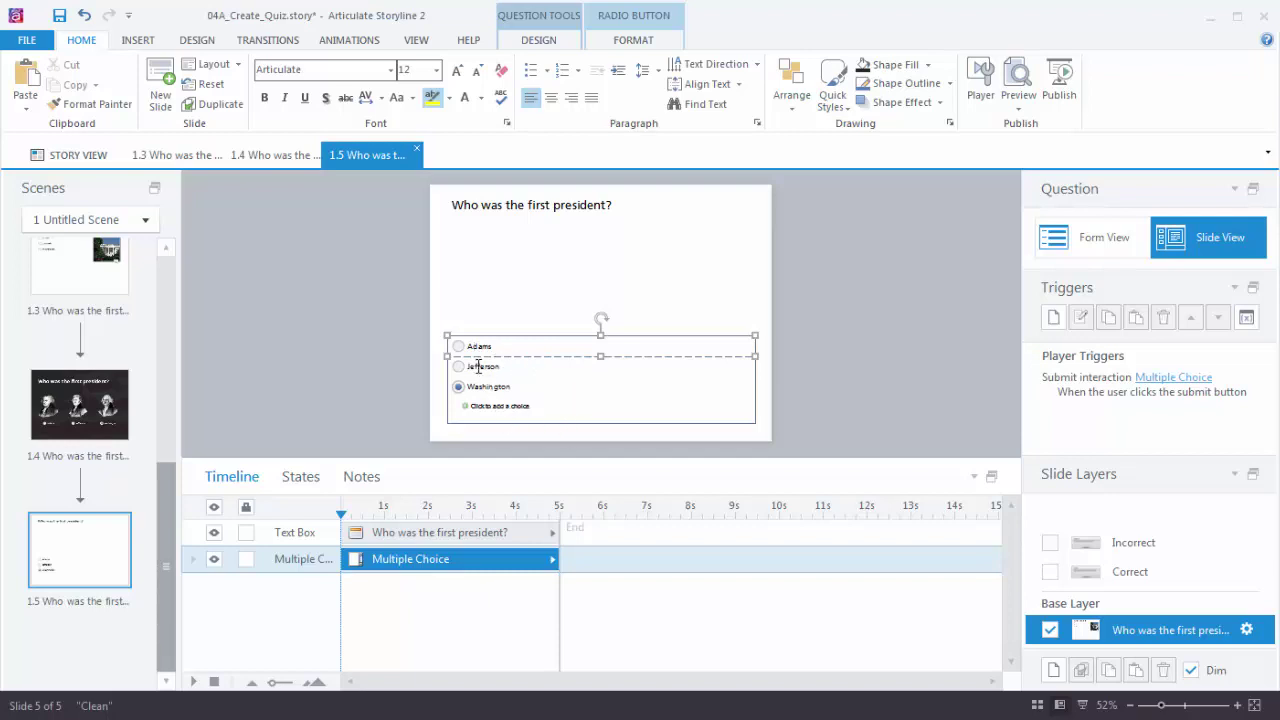
{"action": "left_click", "coordinate": [515, 372], "text": "ctrl"}
{"action": "left_click", "coordinate": [492, 387], "text": "ctrl"}
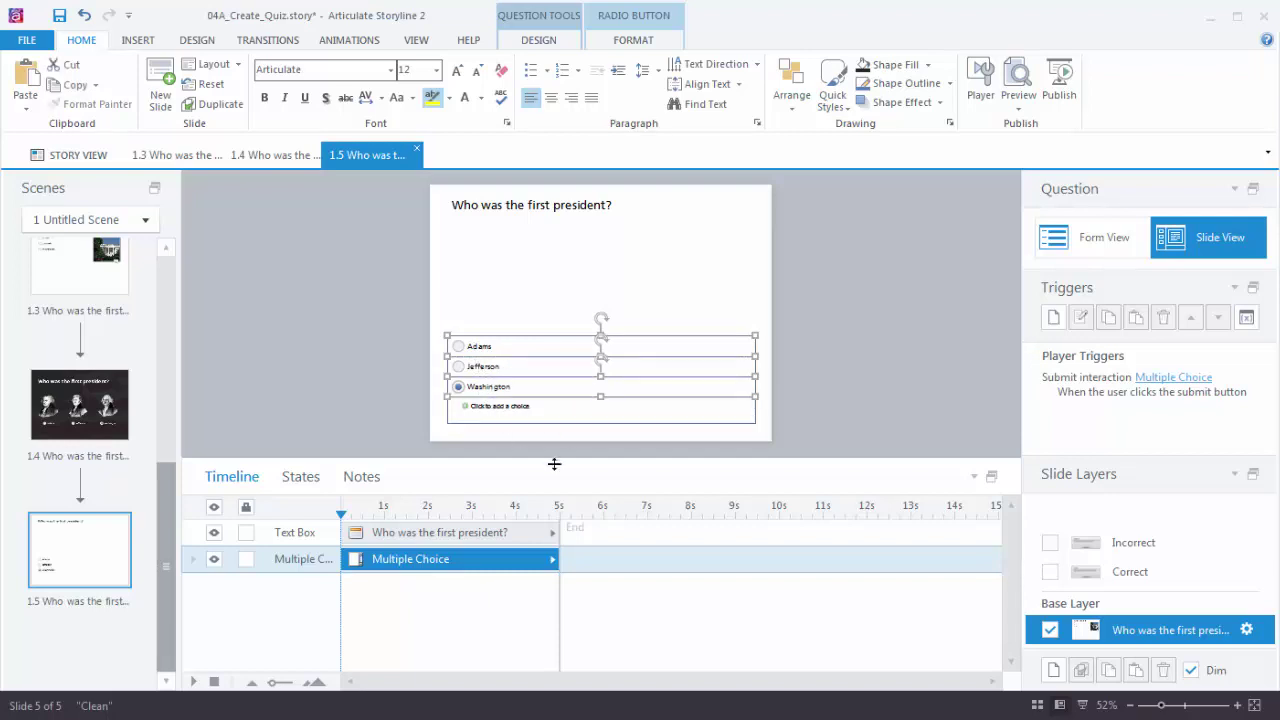
Step: Narrow the choices and arrange them in one row: Washington, Jefferson, Adams
{"action": "left_click_drag", "start_coordinate": [752, 376], "coordinate": [525, 378]}
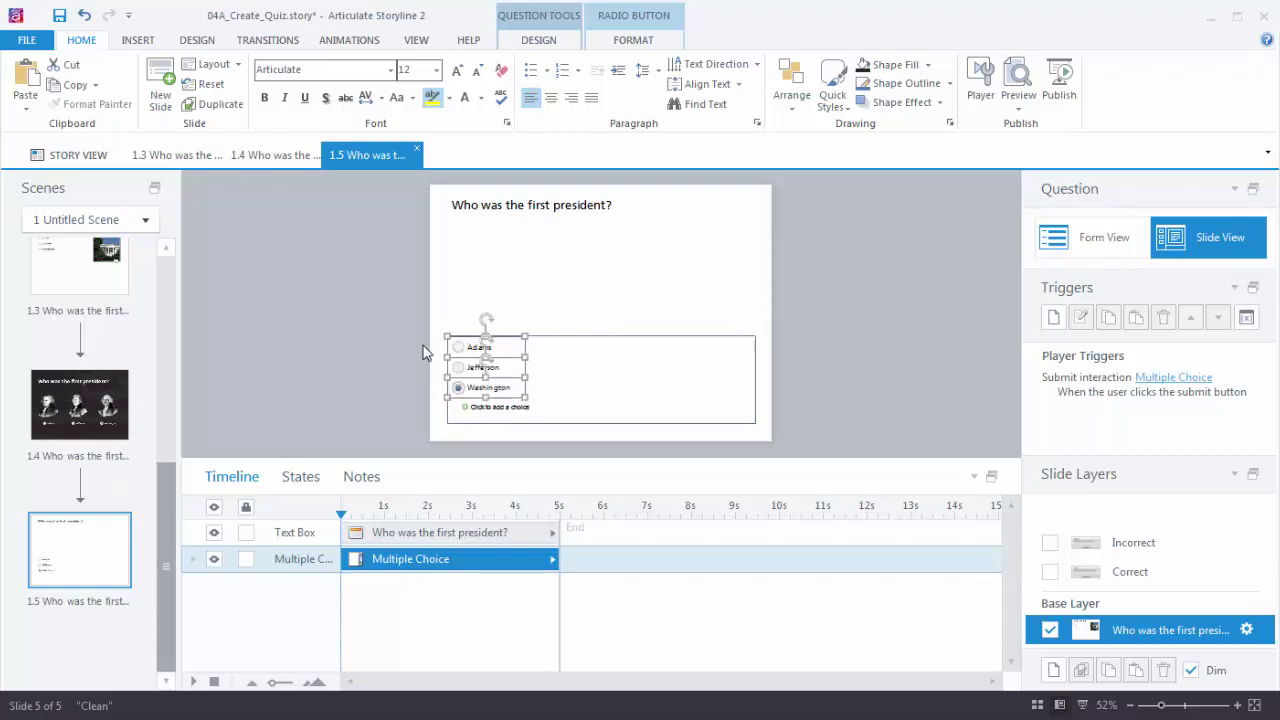
{"action": "left_click", "coordinate": [607, 381]}
{"action": "left_click", "coordinate": [501, 349]}
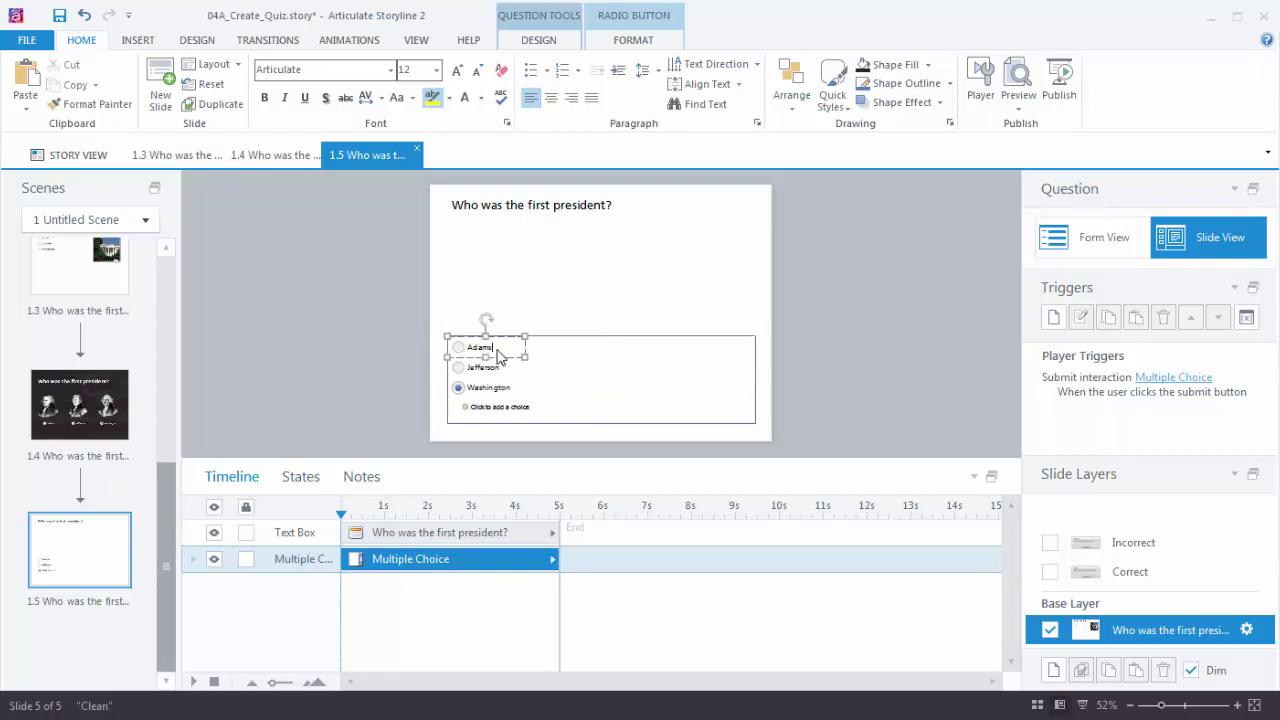
{"action": "left_click_drag", "start_coordinate": [500, 357], "coordinate": [702, 395]}
{"action": "left_click", "coordinate": [500, 368]}
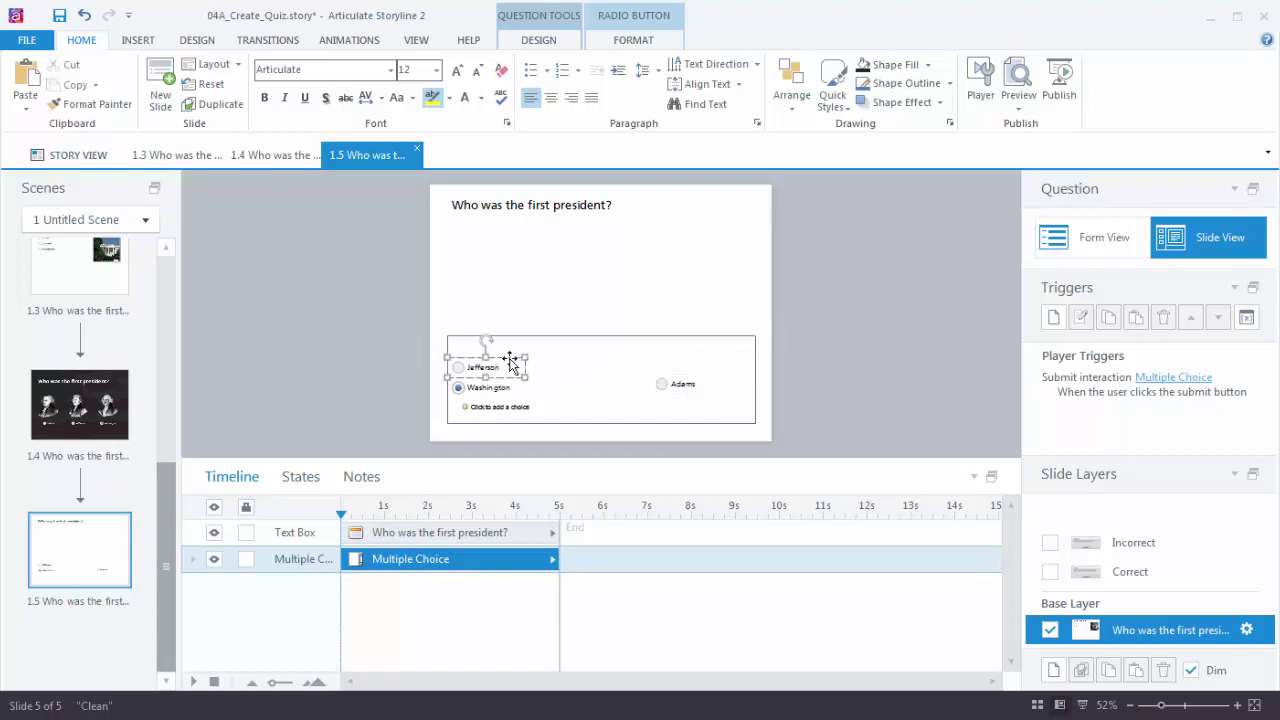
{"action": "left_click_drag", "start_coordinate": [511, 368], "coordinate": [604, 377]}
{"action": "left_click", "coordinate": [682, 388]}
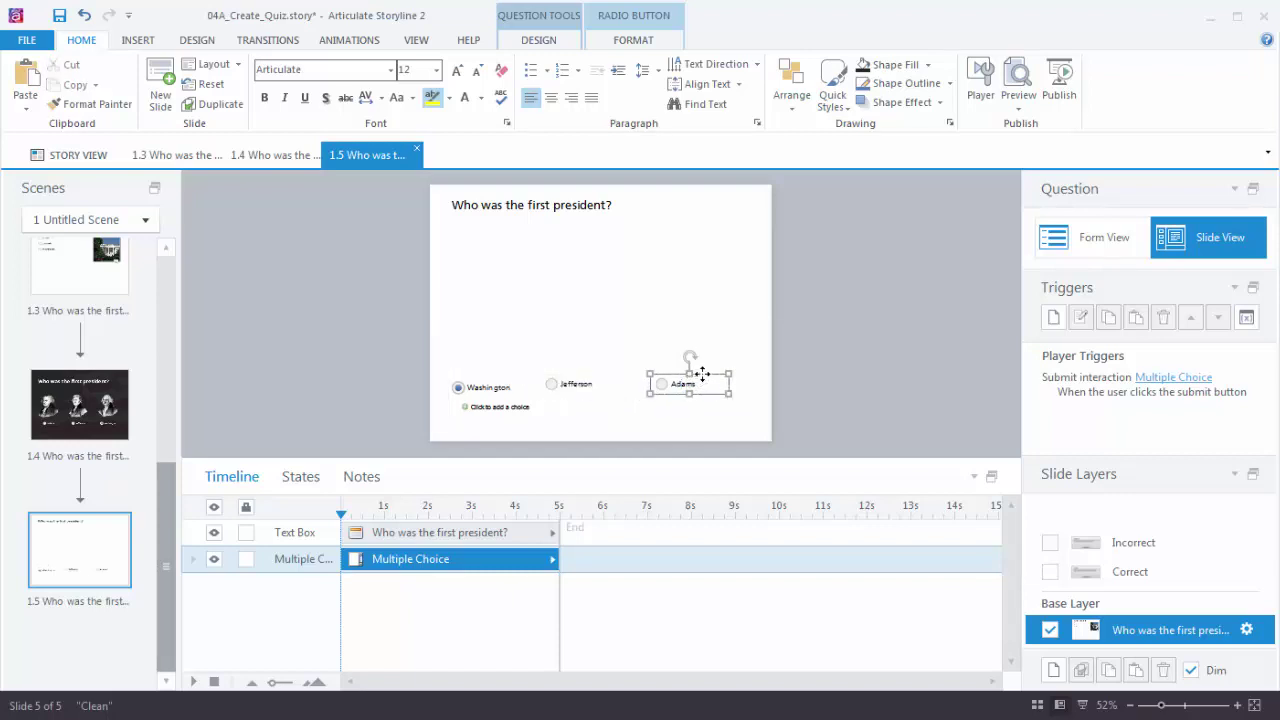
{"action": "left_click_drag", "start_coordinate": [702, 374], "coordinate": [717, 378]}
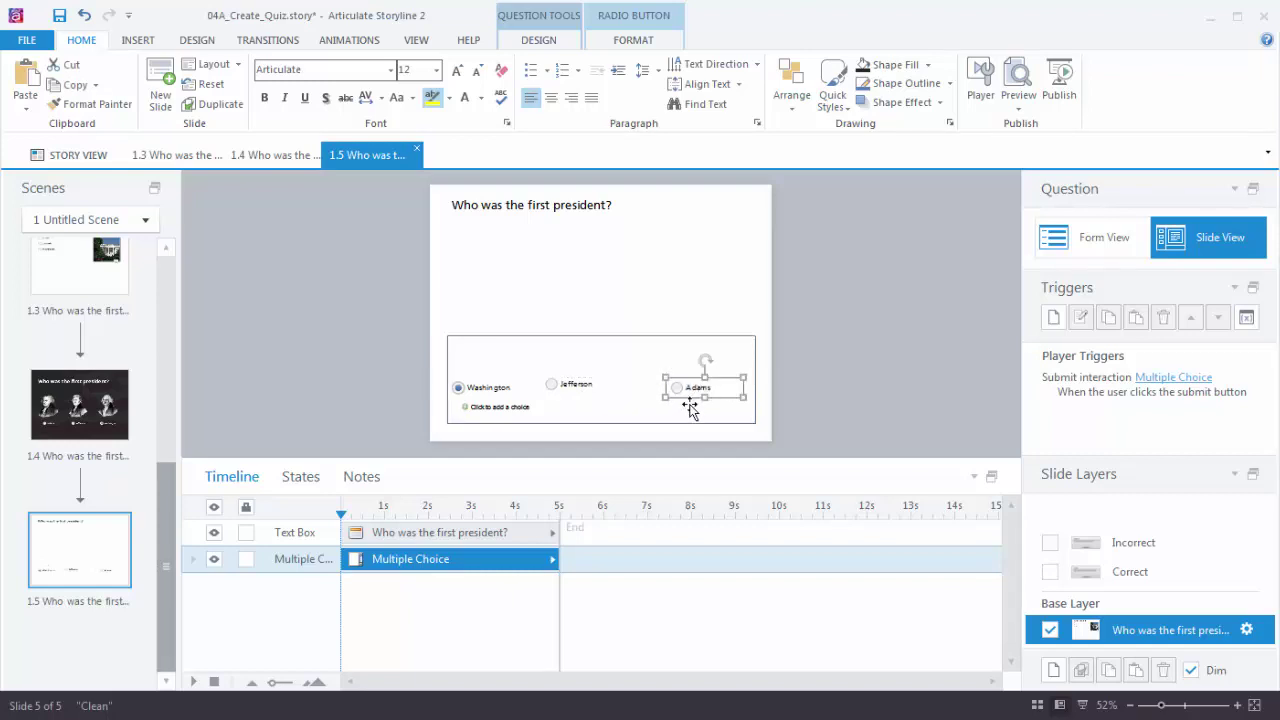
{"action": "left_click", "coordinate": [585, 383], "text": "shift"}
{"action": "left_click", "coordinate": [499, 388], "text": "shift"}
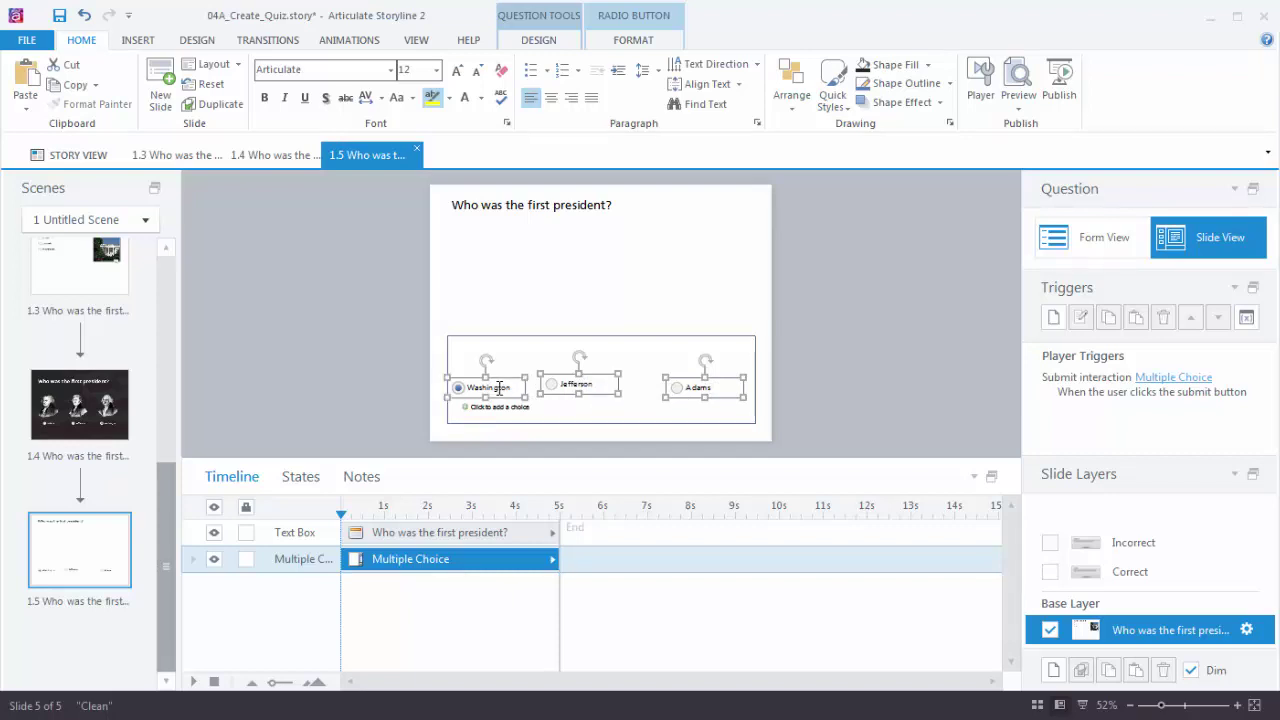
Step: Align the three choices along their bottoms, distribute them horizontally, and nudge them right
{"action": "left_click", "coordinate": [633, 40]}
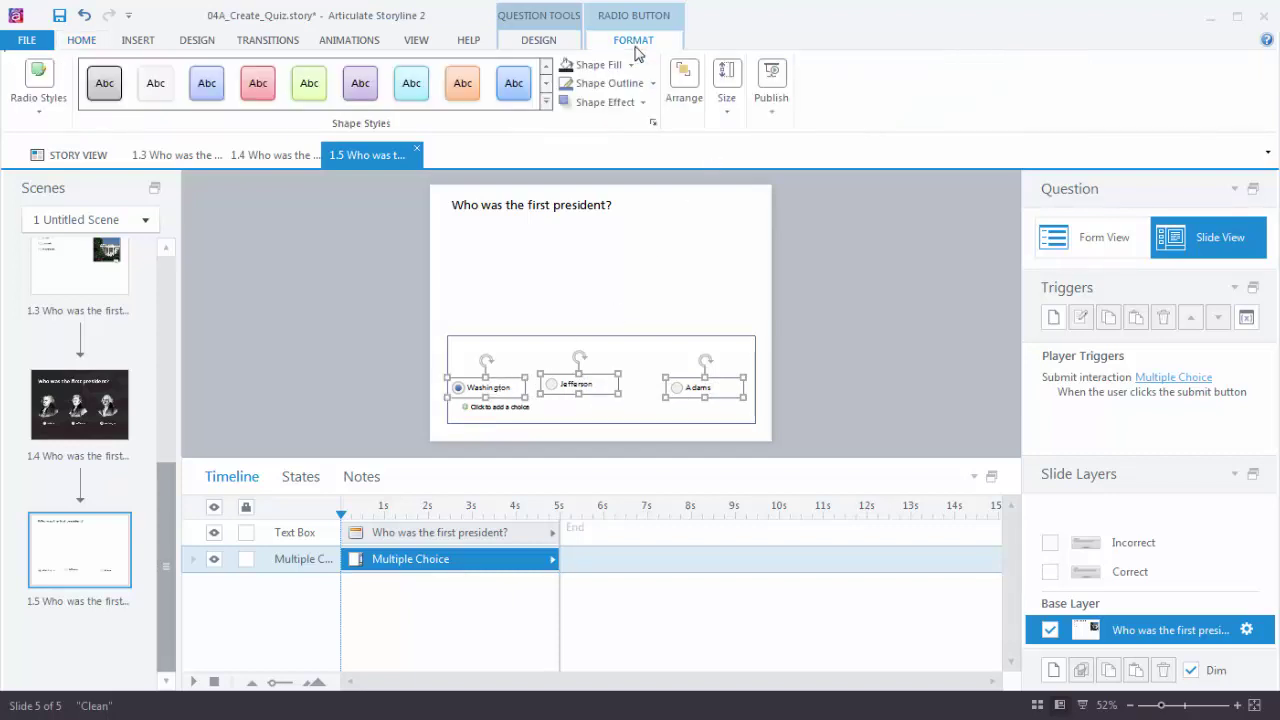
{"action": "left_click", "coordinate": [686, 78]}
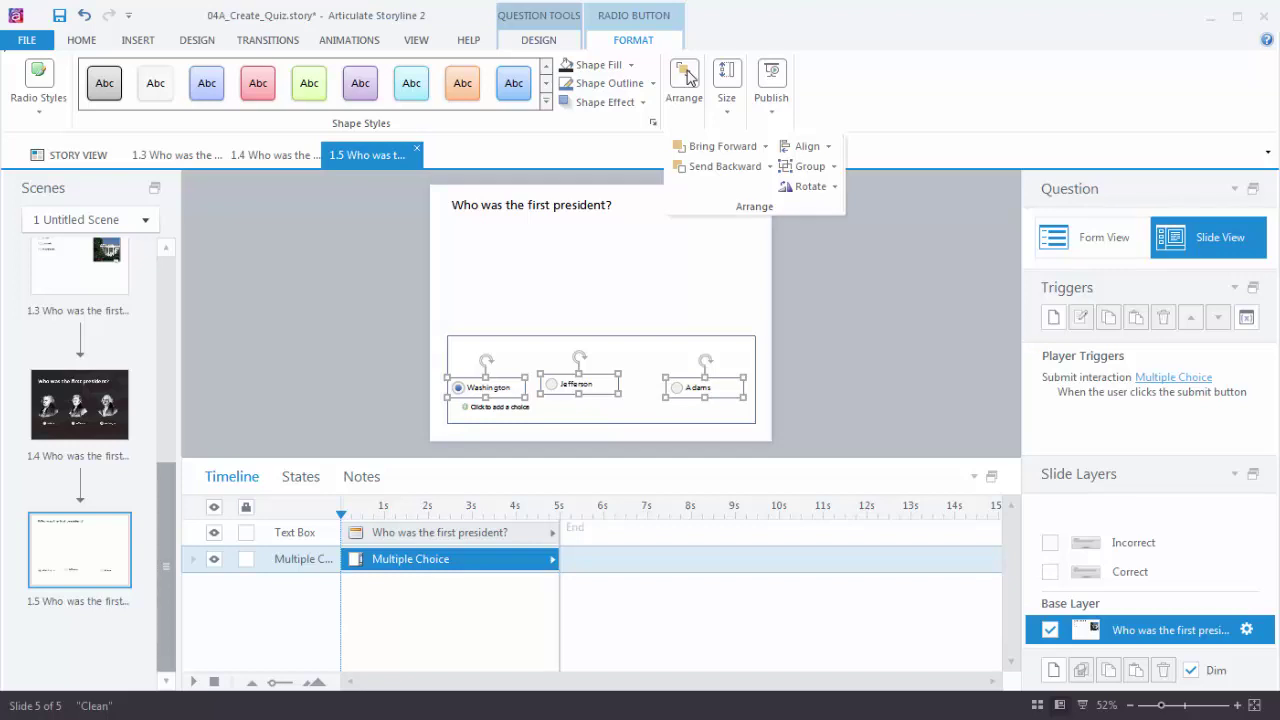
{"action": "left_click", "coordinate": [829, 152]}
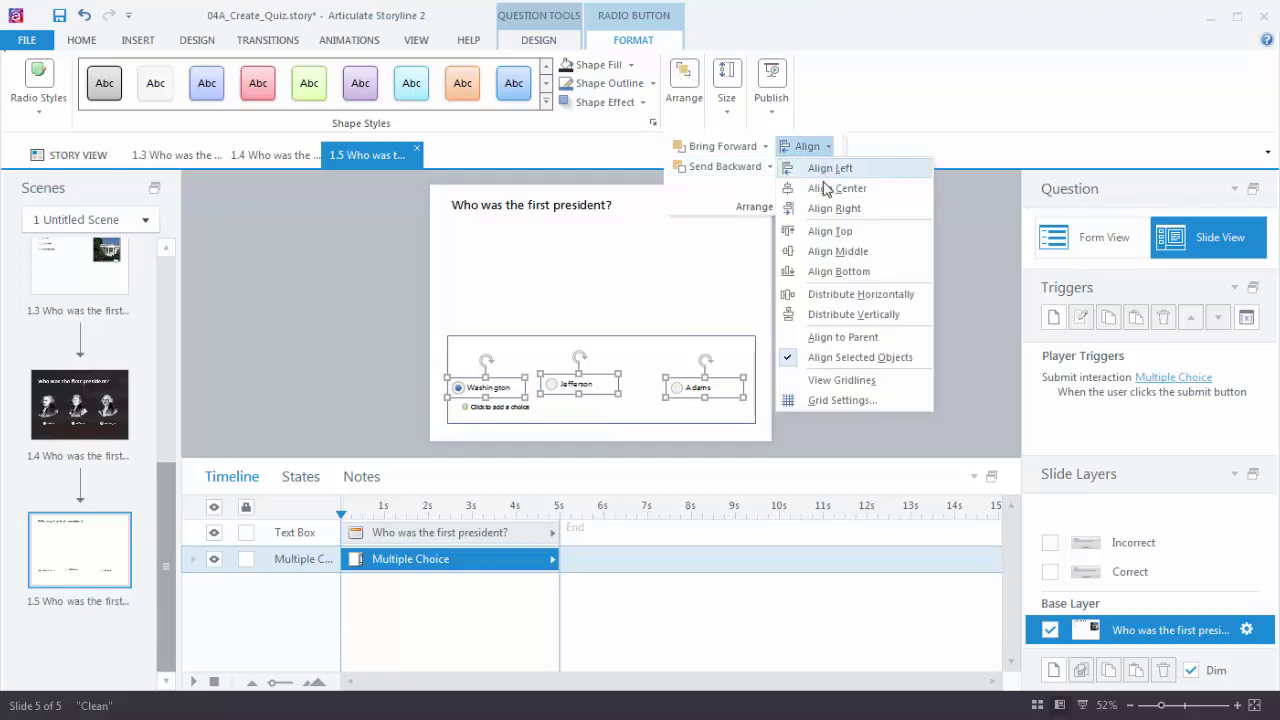
{"action": "left_click", "coordinate": [830, 271]}
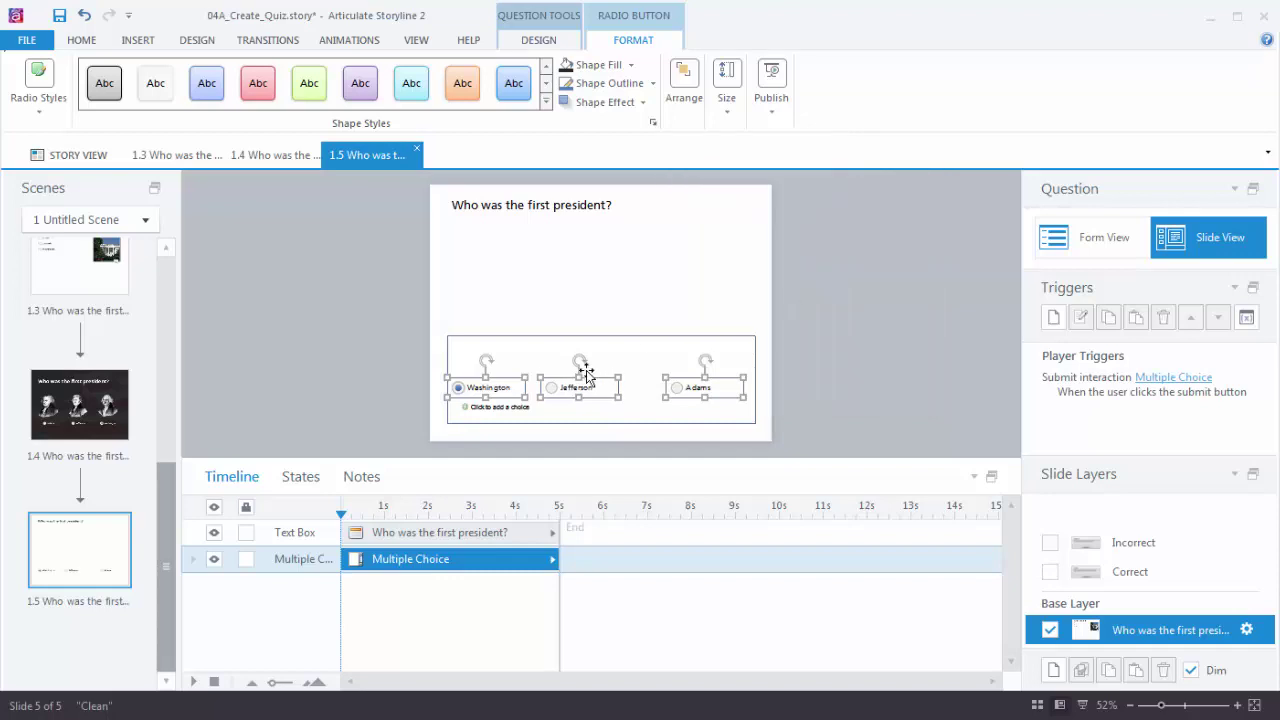
{"action": "left_click", "coordinate": [688, 76]}
{"action": "left_click", "coordinate": [830, 148]}
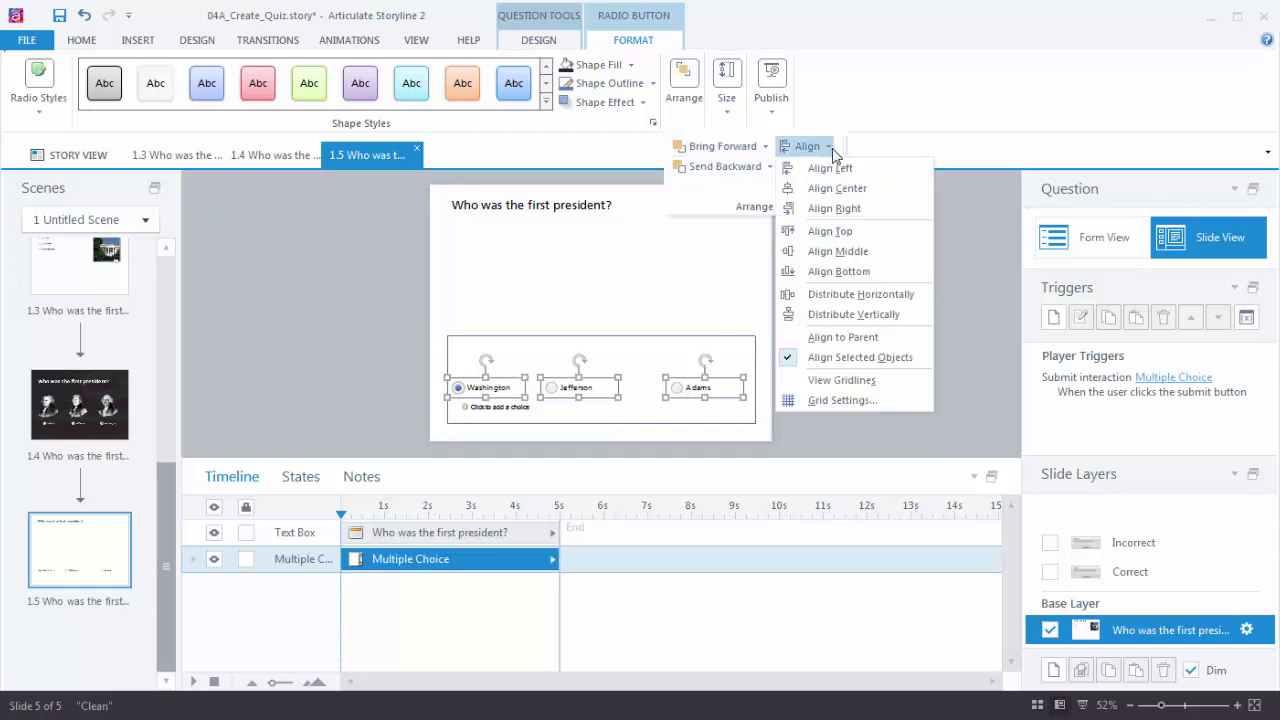
{"action": "left_click", "coordinate": [855, 296]}
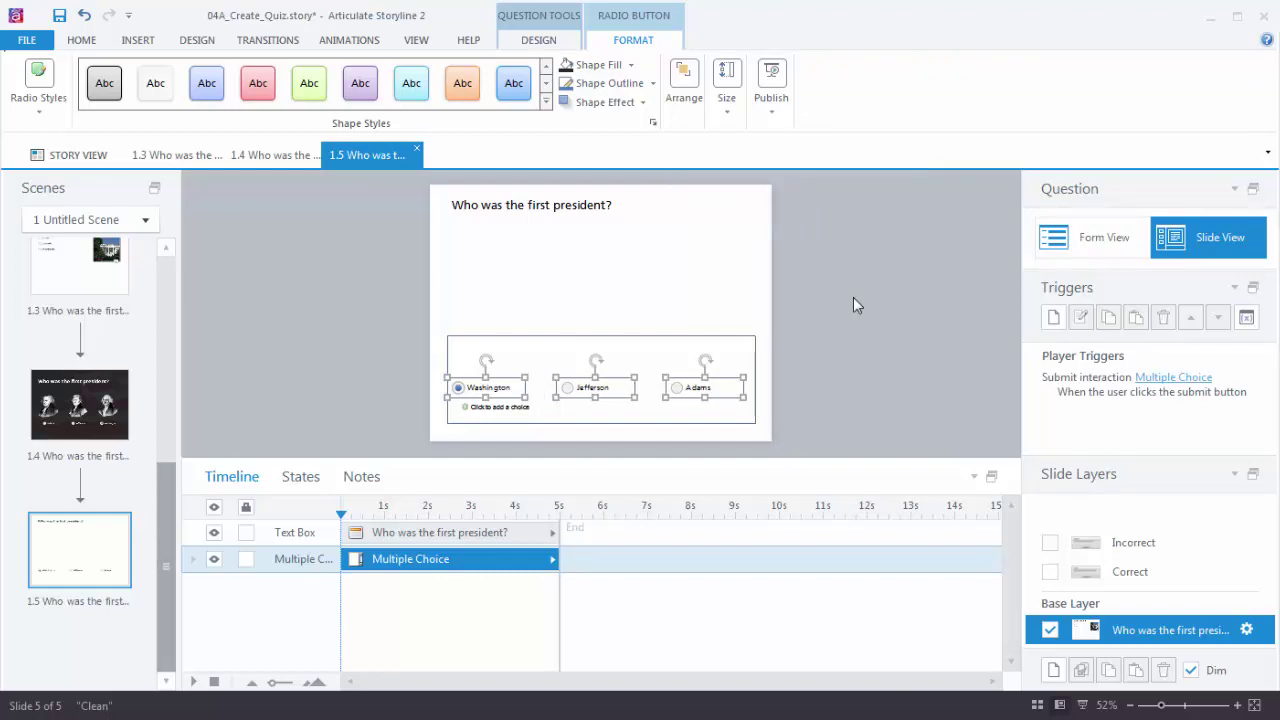
{"action": "key", "text": "Right"}
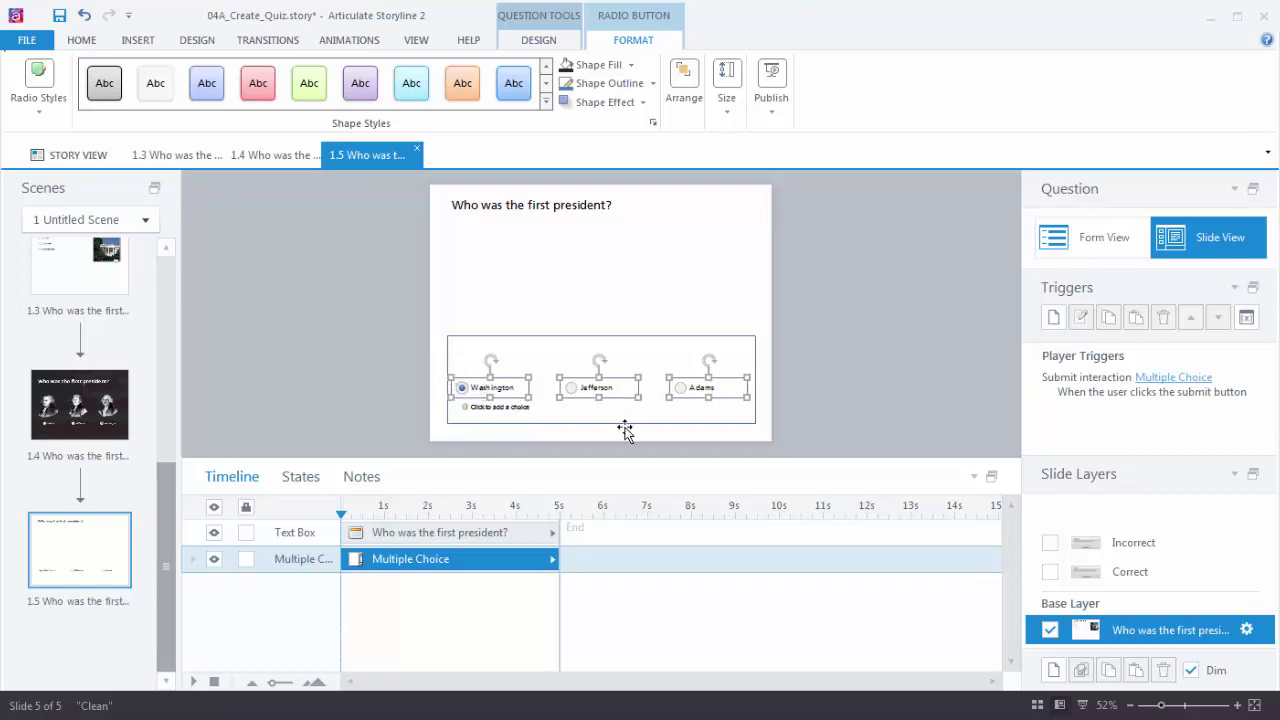
{"action": "left_click", "coordinate": [793, 413]}
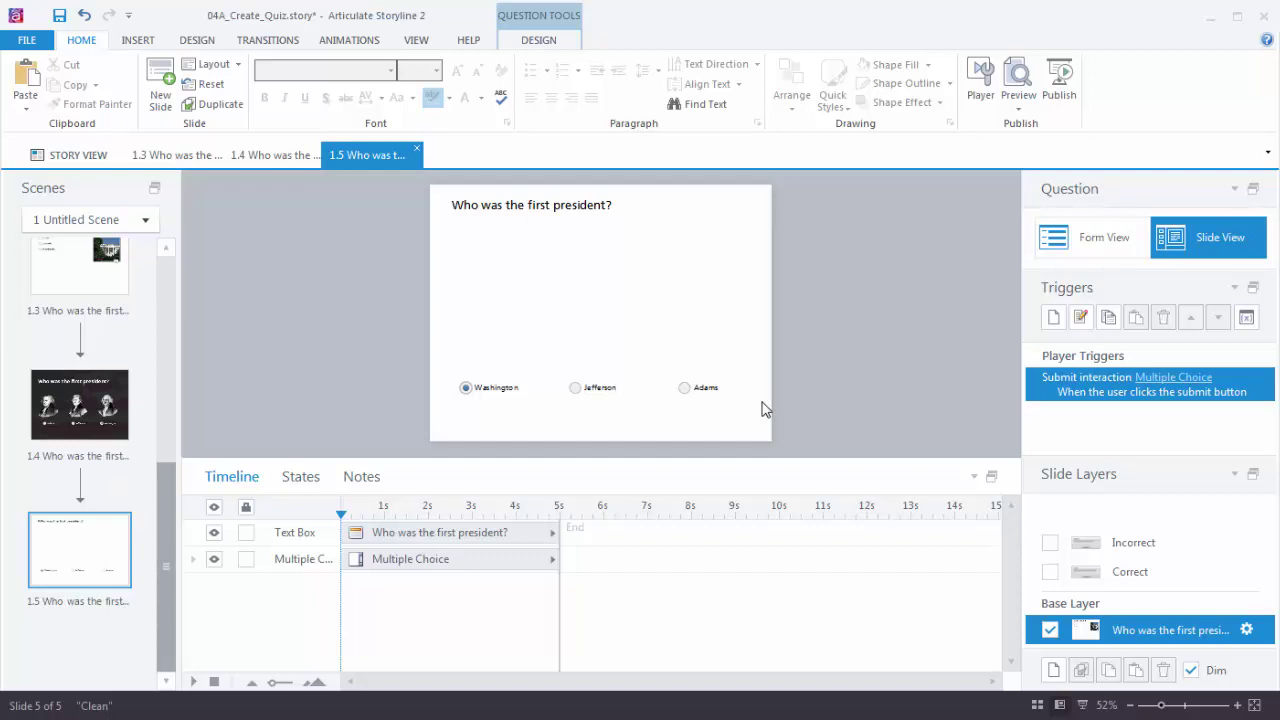
Step: Insert the flag picture and resize it to fill the whole slide
{"action": "left_click", "coordinate": [134, 42]}
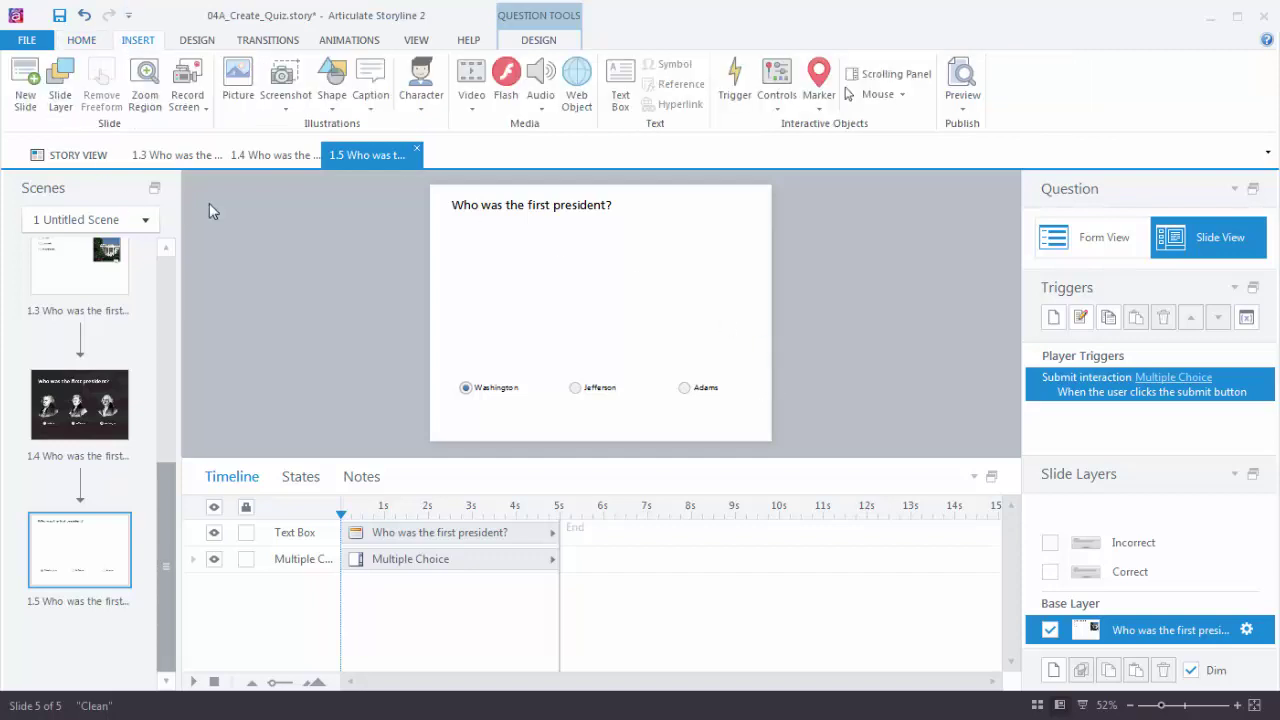
{"action": "left_click", "coordinate": [240, 84]}
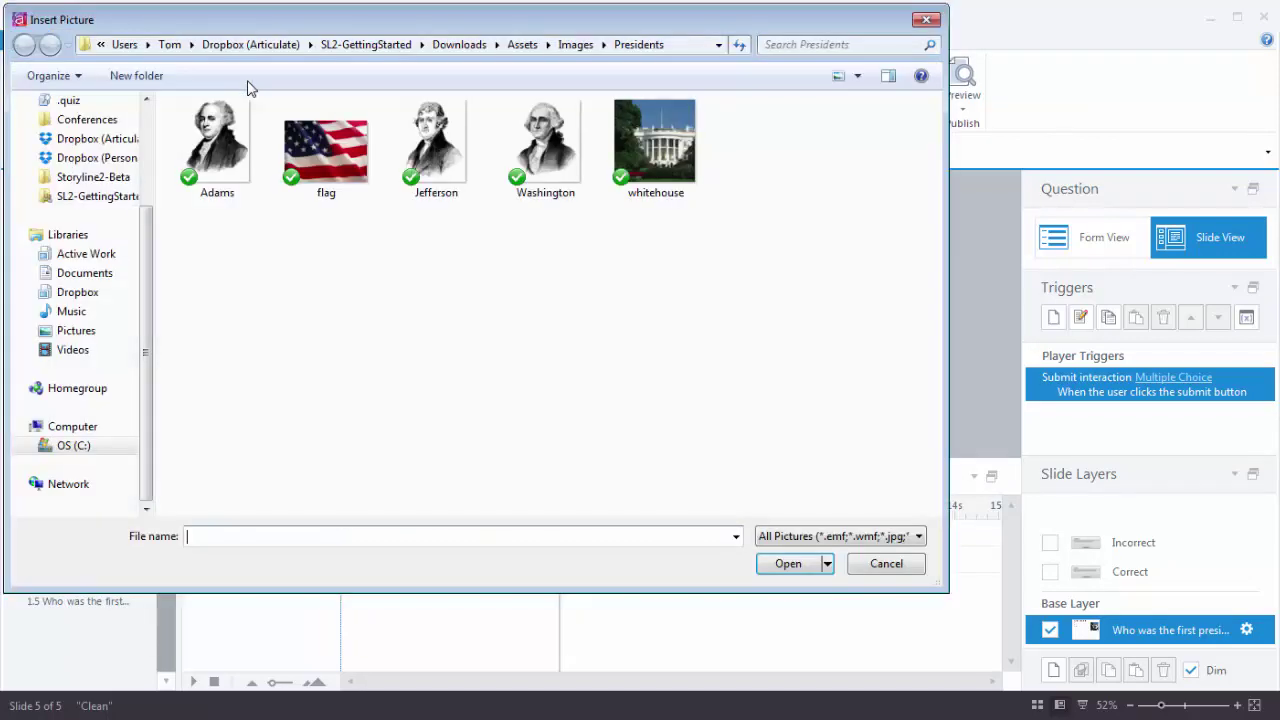
{"action": "left_click", "coordinate": [350, 160]}
{"action": "left_click", "coordinate": [788, 563]}
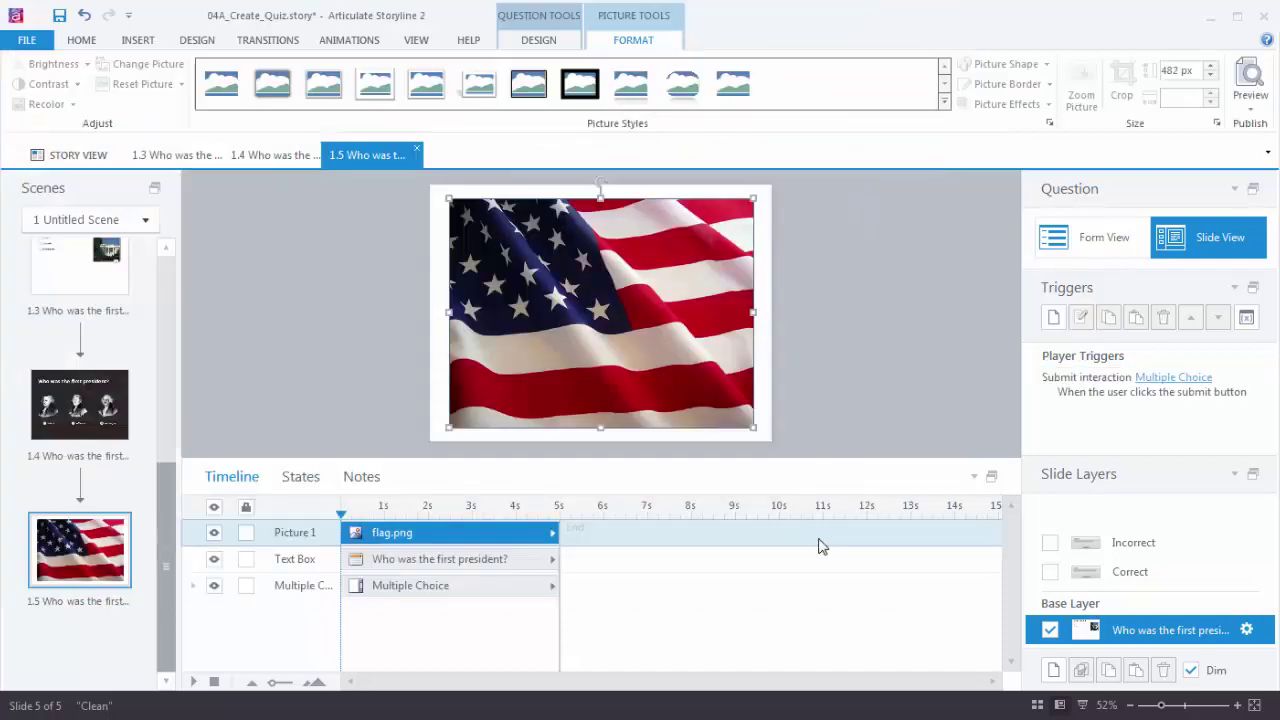
{"action": "left_click_drag", "start_coordinate": [586, 346], "coordinate": [566, 327]}
{"action": "left_click_drag", "start_coordinate": [736, 415], "coordinate": [772, 442]}
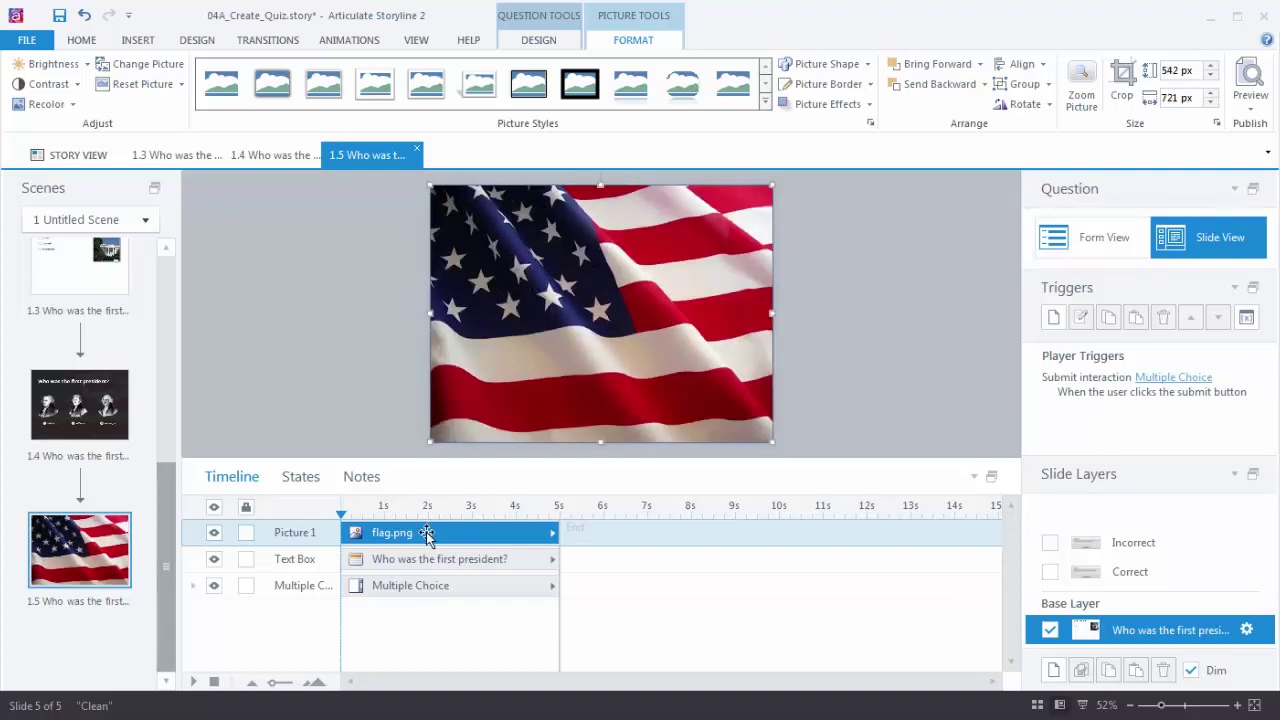
Step: Send the flag behind the question and choices, rename it 'flag BG', and lock it
{"action": "left_click_drag", "start_coordinate": [418, 551], "coordinate": [414, 584]}
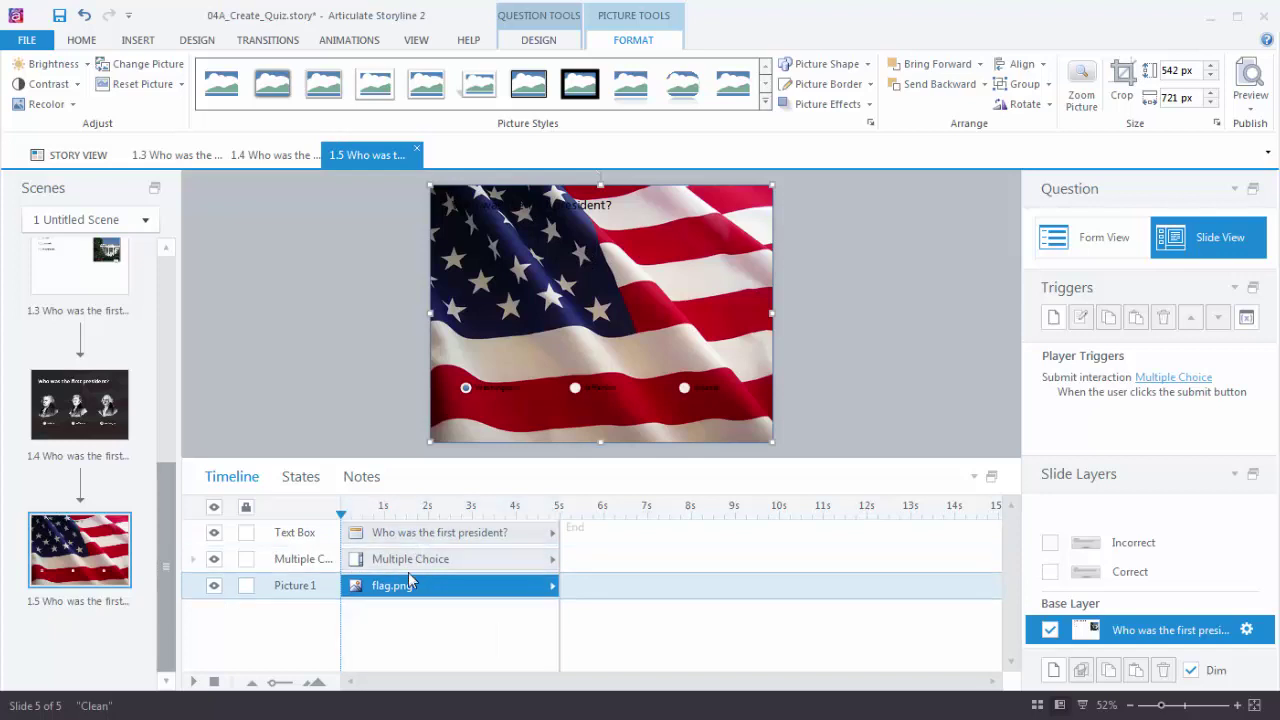
{"action": "double_click", "coordinate": [308, 592]}
{"action": "type", "text": "flag BG"}
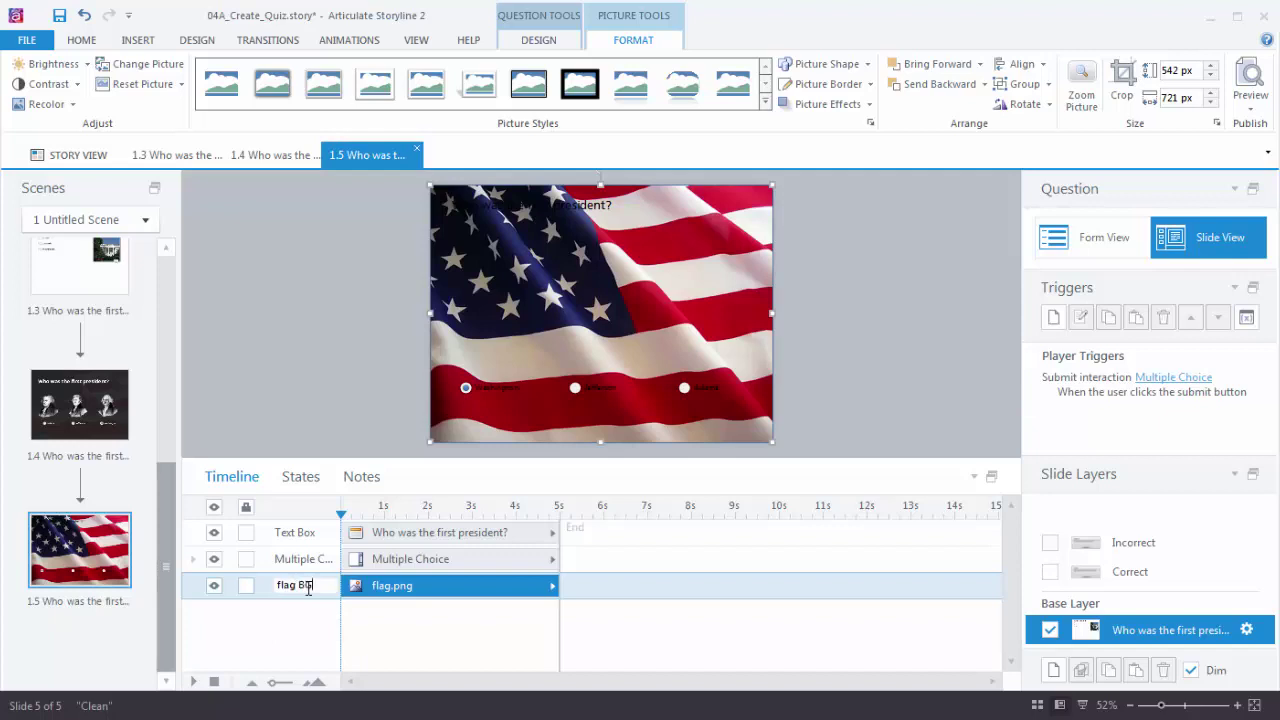
{"action": "left_click", "coordinate": [246, 585]}
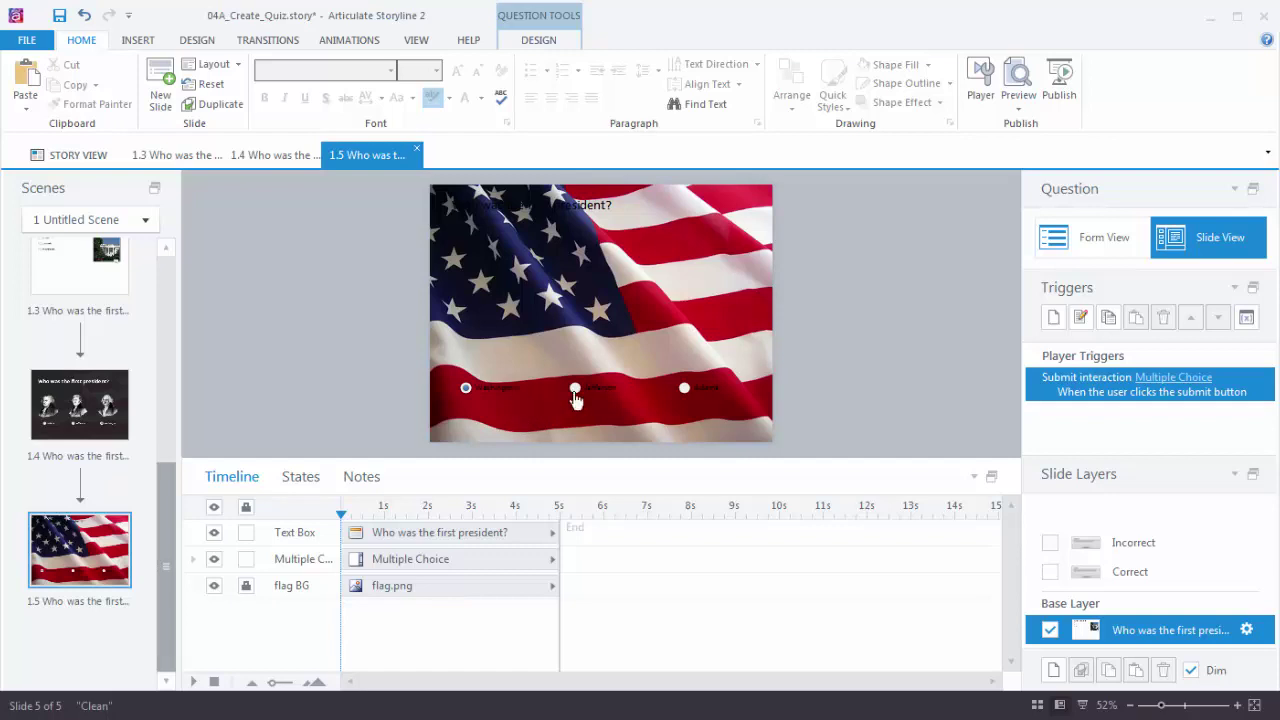
Step: Draw a plain rectangle shape over the flag
{"action": "left_click", "coordinate": [145, 42]}
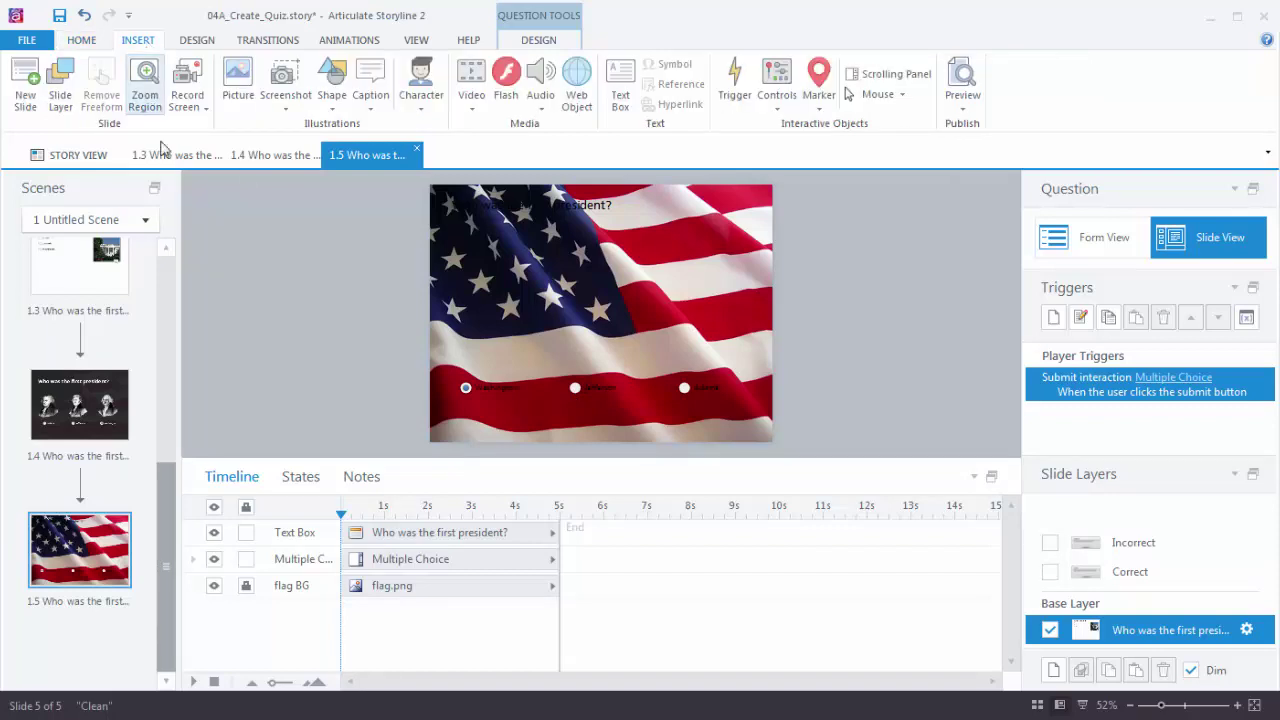
{"action": "left_click", "coordinate": [338, 108]}
{"action": "left_click", "coordinate": [326, 177]}
{"action": "left_click_drag", "start_coordinate": [590, 261], "coordinate": [696, 325]}
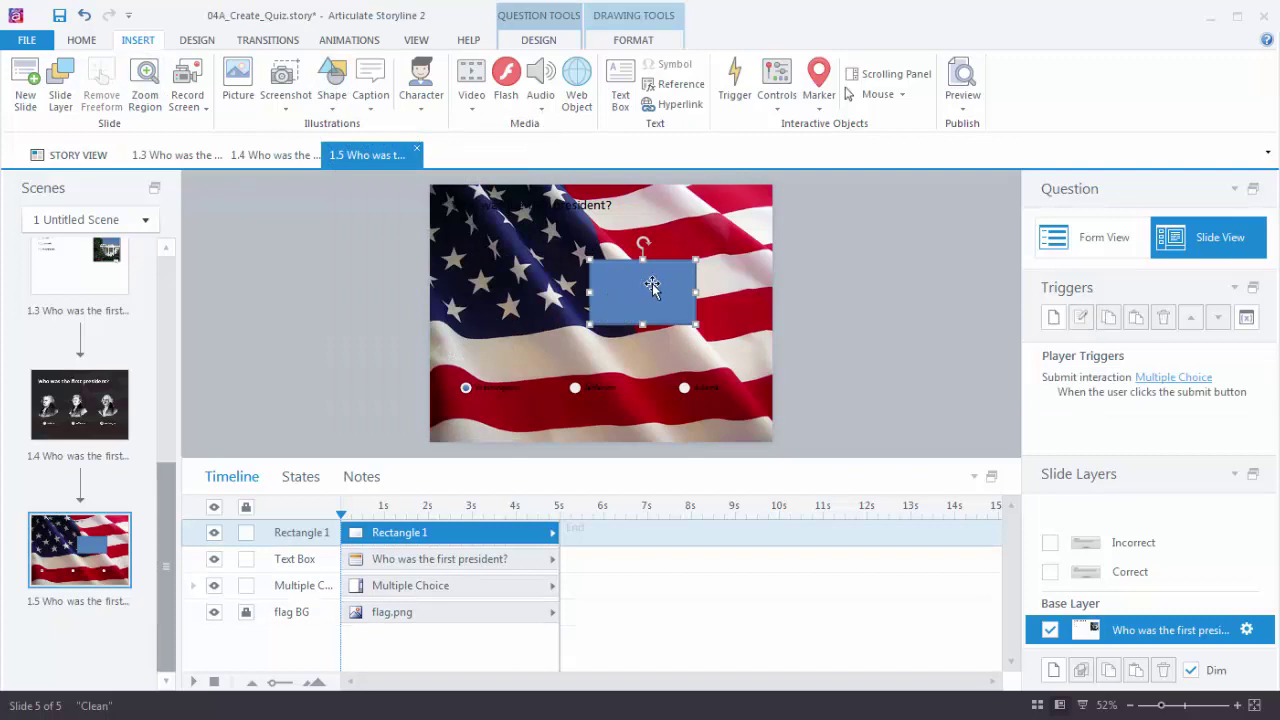
Step: Give the rectangle no outline and a dark fill colour
{"action": "double_click", "coordinate": [653, 284]}
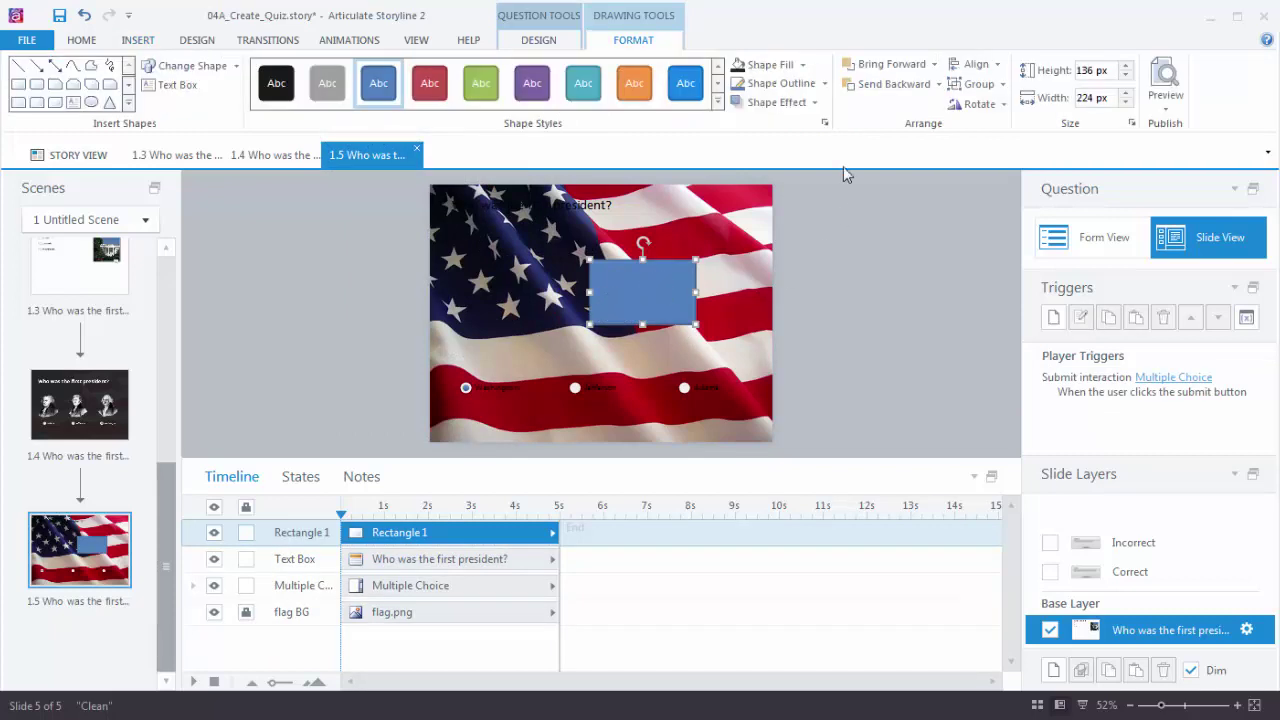
{"action": "left_click", "coordinate": [824, 83]}
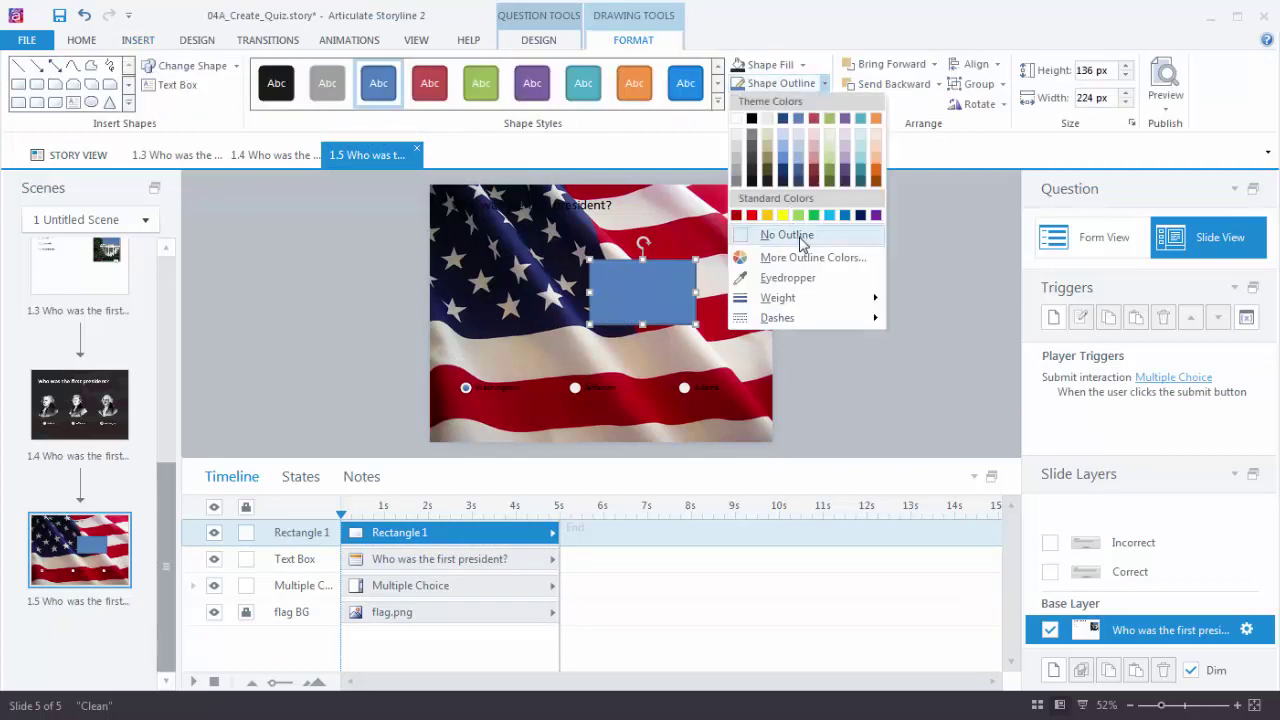
{"action": "left_click", "coordinate": [799, 236]}
{"action": "left_click", "coordinate": [803, 66]}
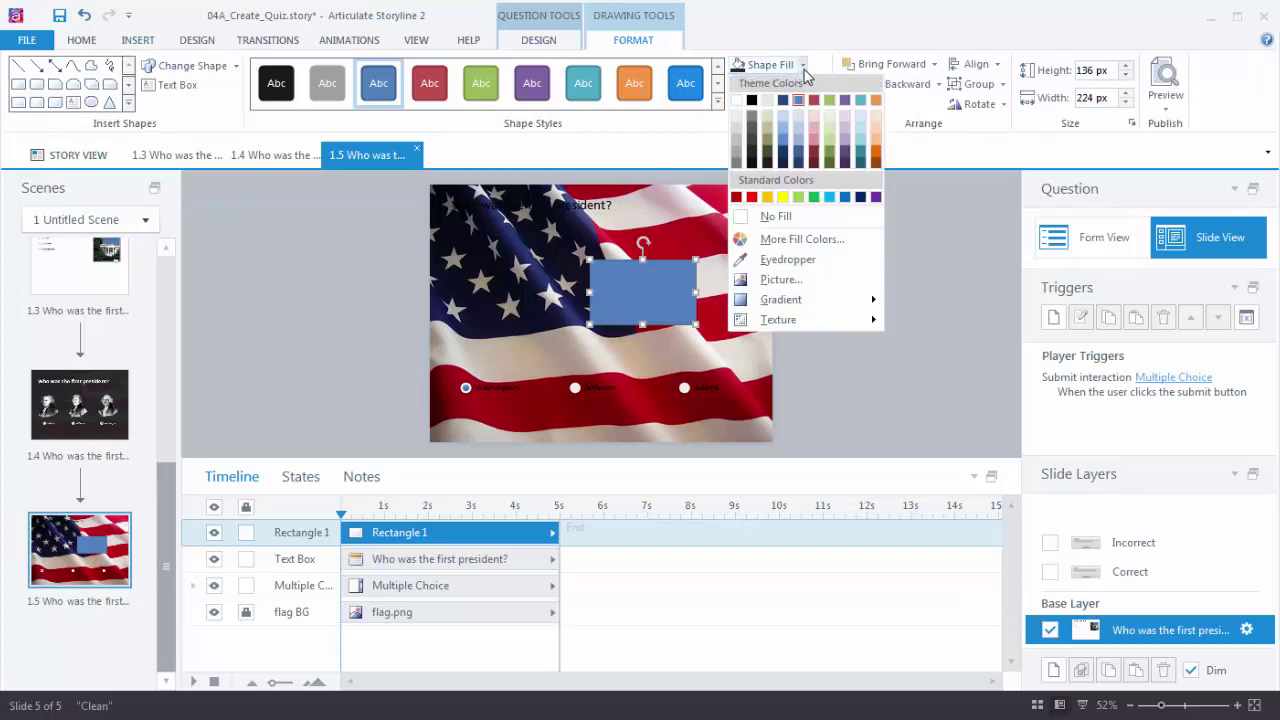
{"action": "left_click", "coordinate": [752, 160]}
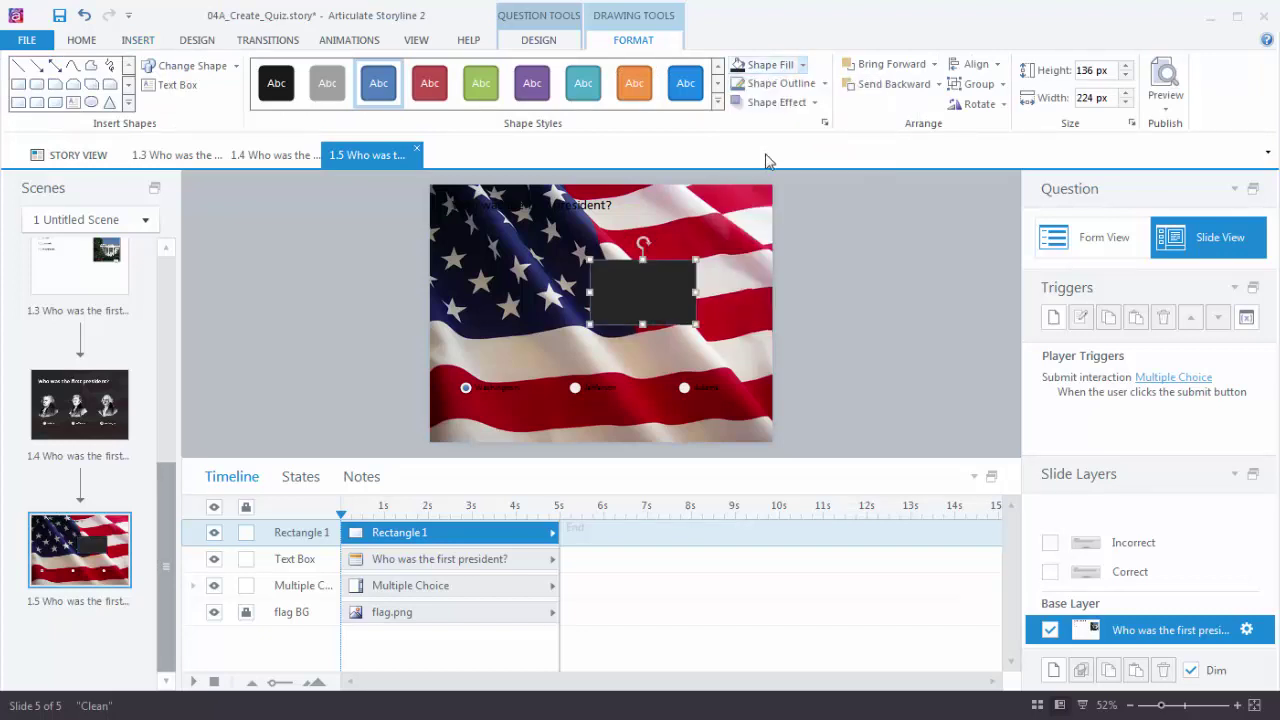
Step: Open the rectangle's Format Shape settings and select the transparency value
{"action": "right_click", "coordinate": [642, 281]}
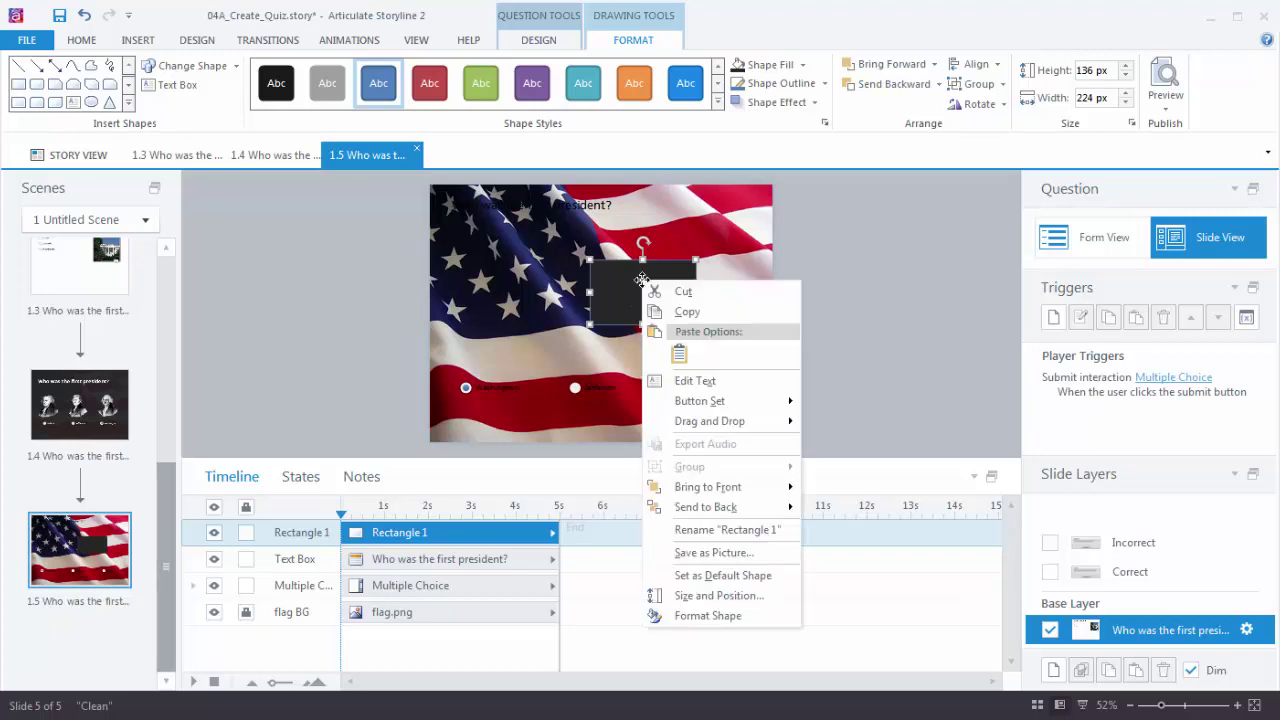
{"action": "left_click", "coordinate": [741, 617]}
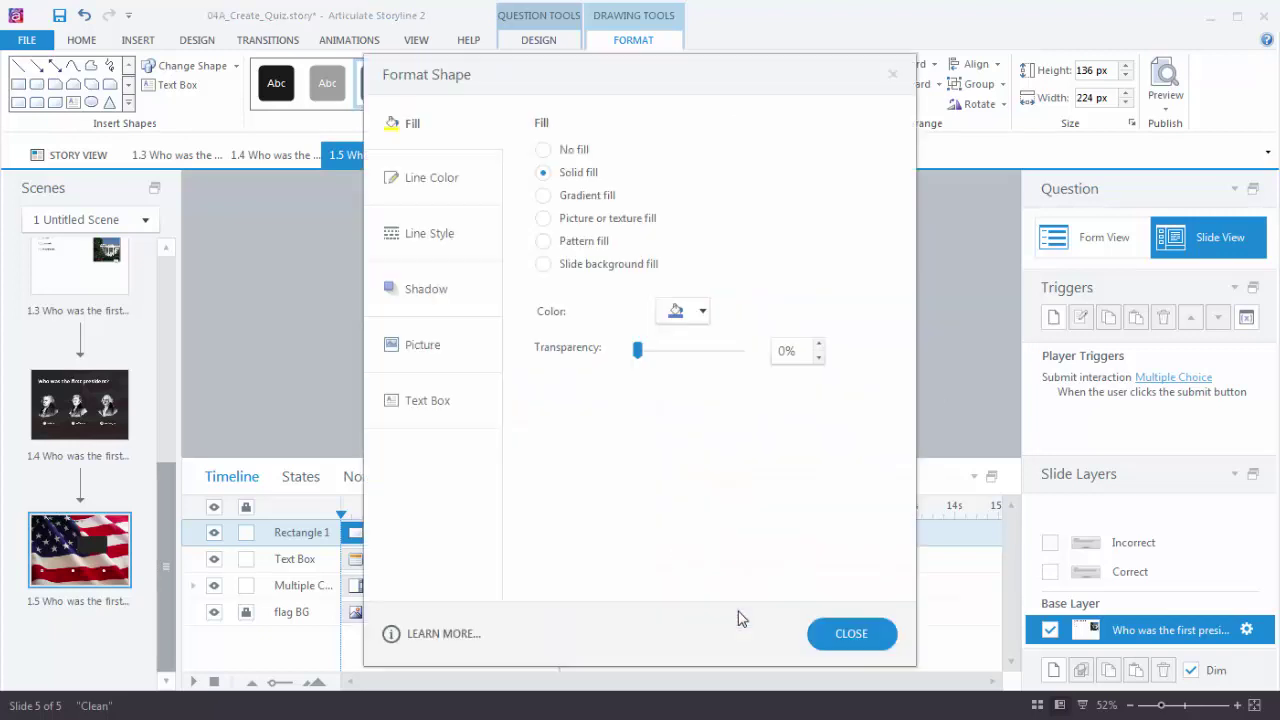
{"action": "double_click", "coordinate": [782, 353]}
Step: Stretch the dark rectangle over the whole slide, move it below Multiple Choice, and lock it
{"action": "left_click", "coordinate": [840, 628]}
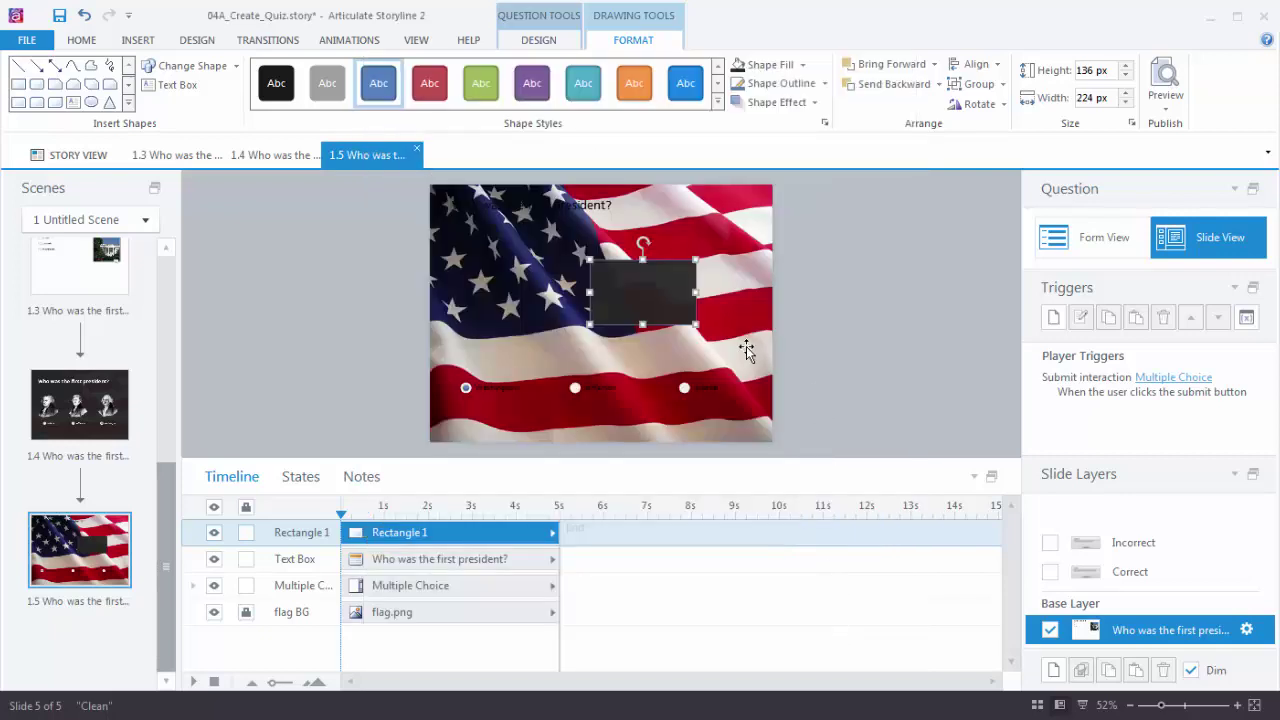
{"action": "left_click_drag", "start_coordinate": [652, 300], "coordinate": [772, 441]}
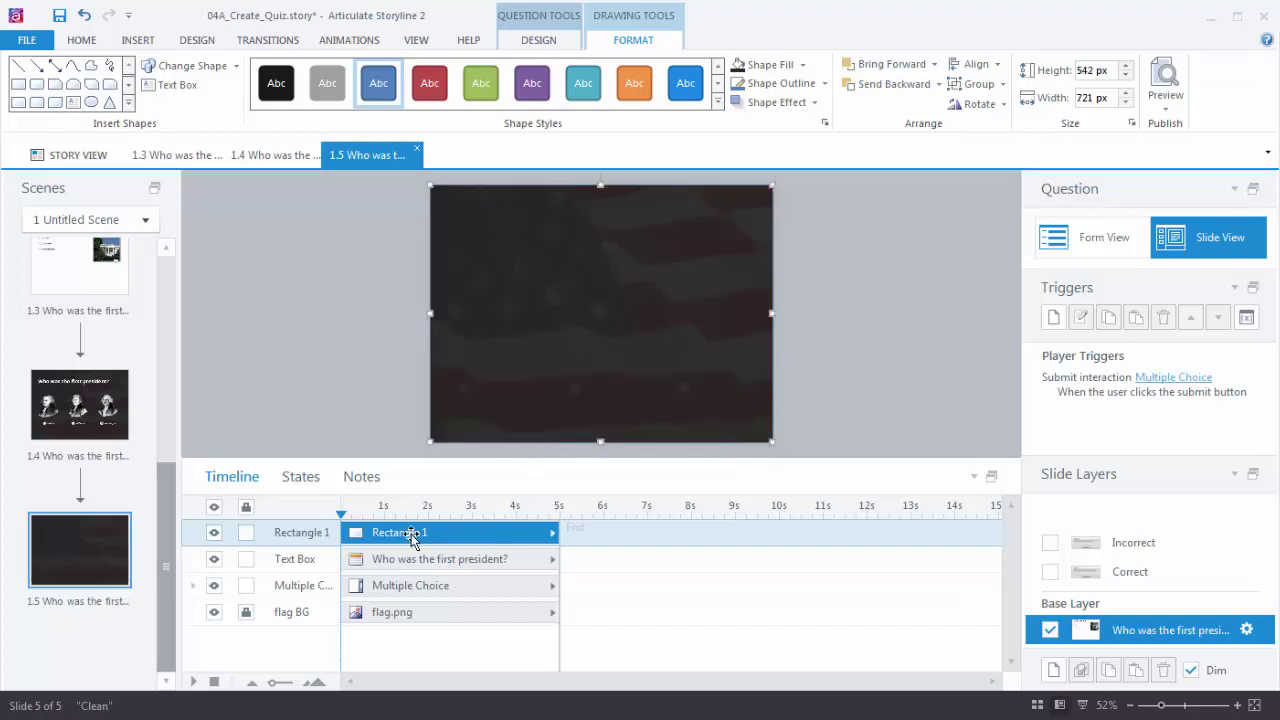
{"action": "left_click_drag", "start_coordinate": [410, 537], "coordinate": [395, 588]}
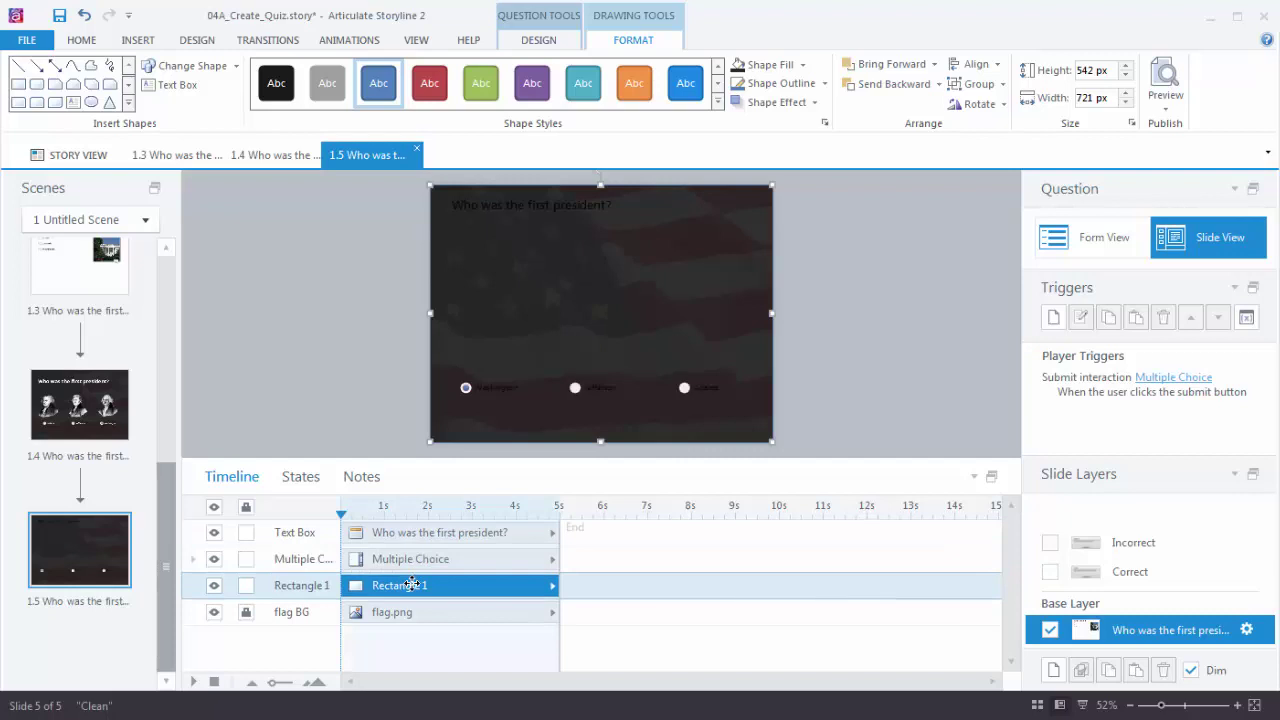
{"action": "left_click", "coordinate": [862, 401]}
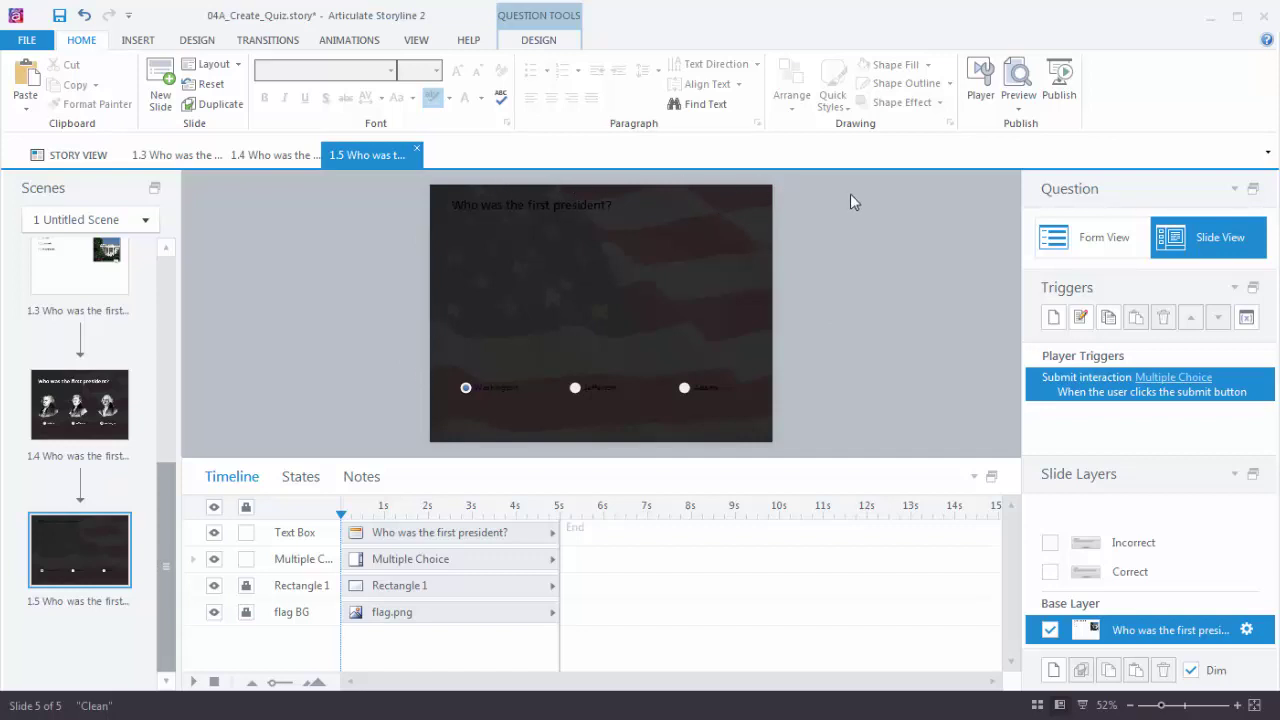
Step: Make the question and choice text white in Open Sans
{"action": "mouse_move", "coordinate": [850, 193]}
{"action": "left_mouse_down"}
{"action": "mouse_move", "coordinate": [326, 292]}
{"action": "mouse_move", "coordinate": [320, 435]}
{"action": "left_mouse_up"}
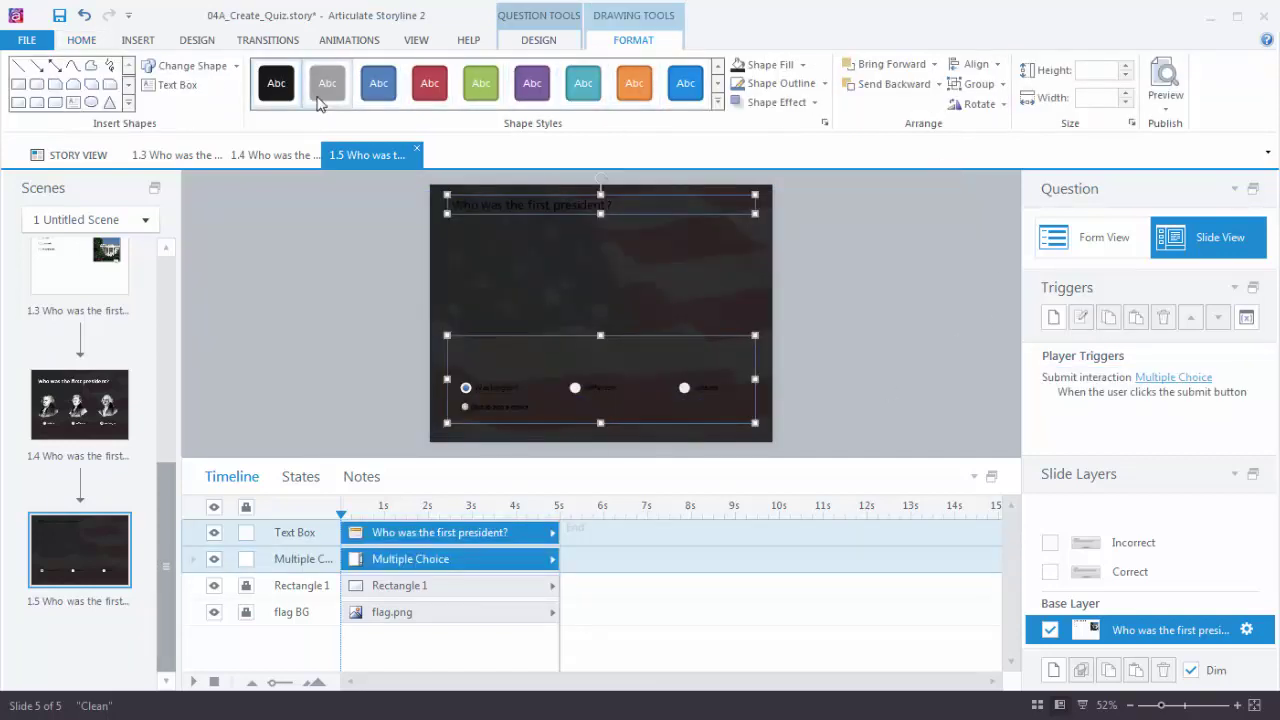
{"action": "left_click", "coordinate": [83, 42]}
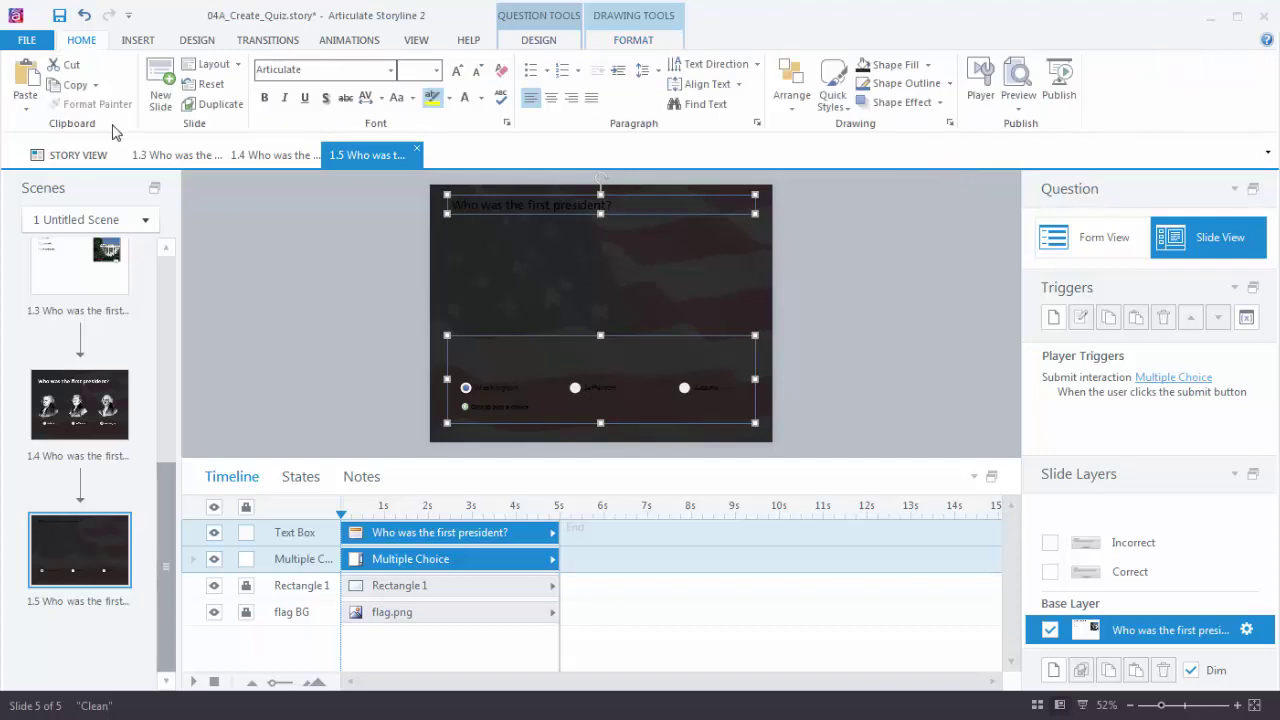
{"action": "left_click", "coordinate": [481, 97]}
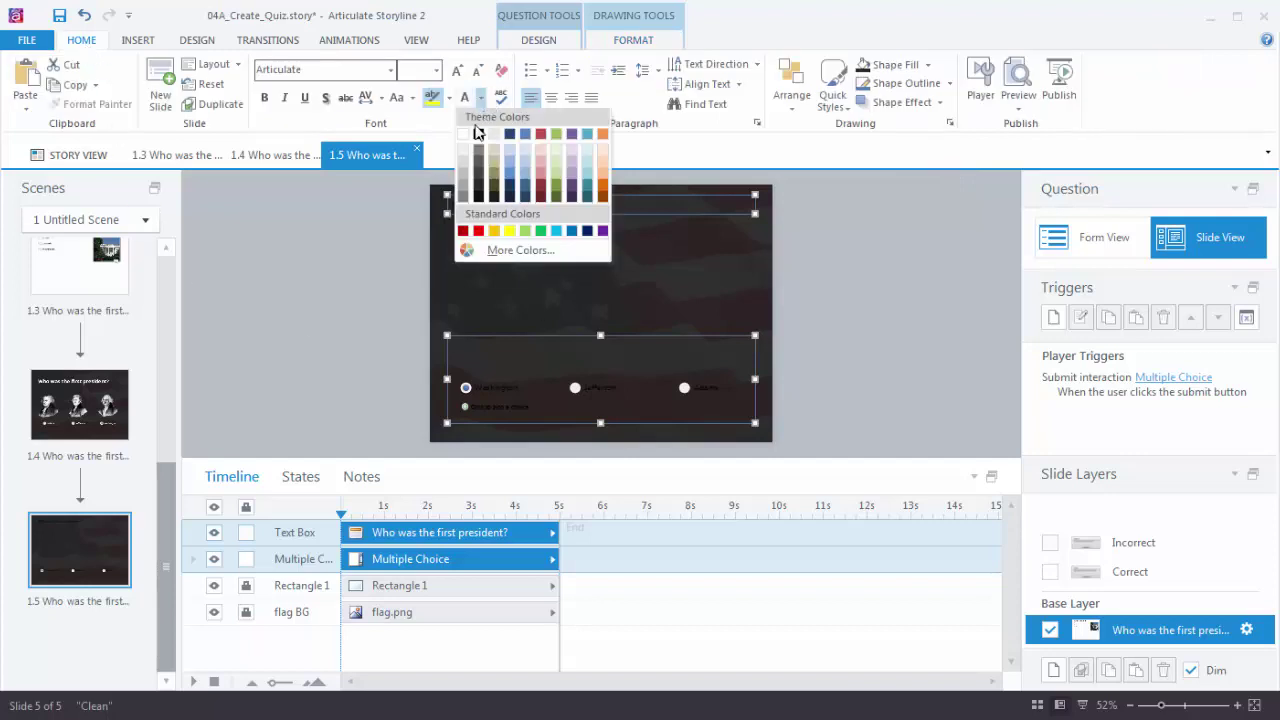
{"action": "left_click", "coordinate": [466, 136]}
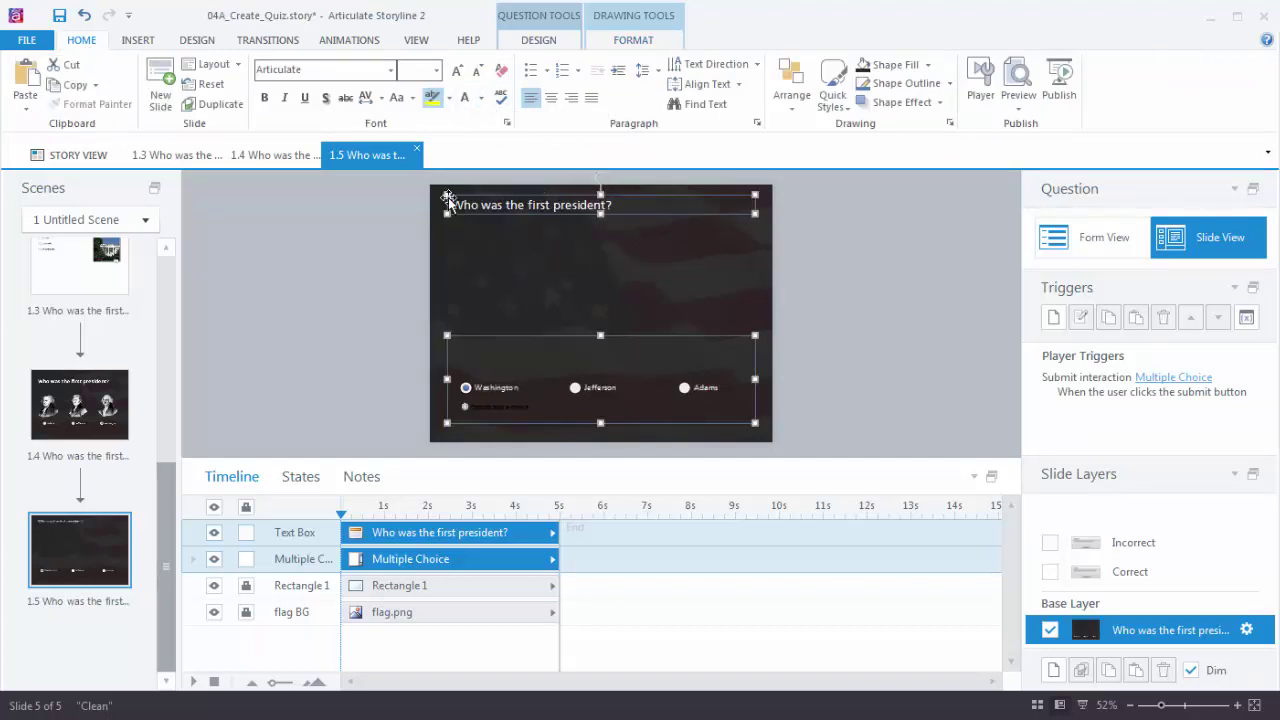
{"action": "left_click", "coordinate": [390, 69]}
{"action": "left_click", "coordinate": [363, 174]}
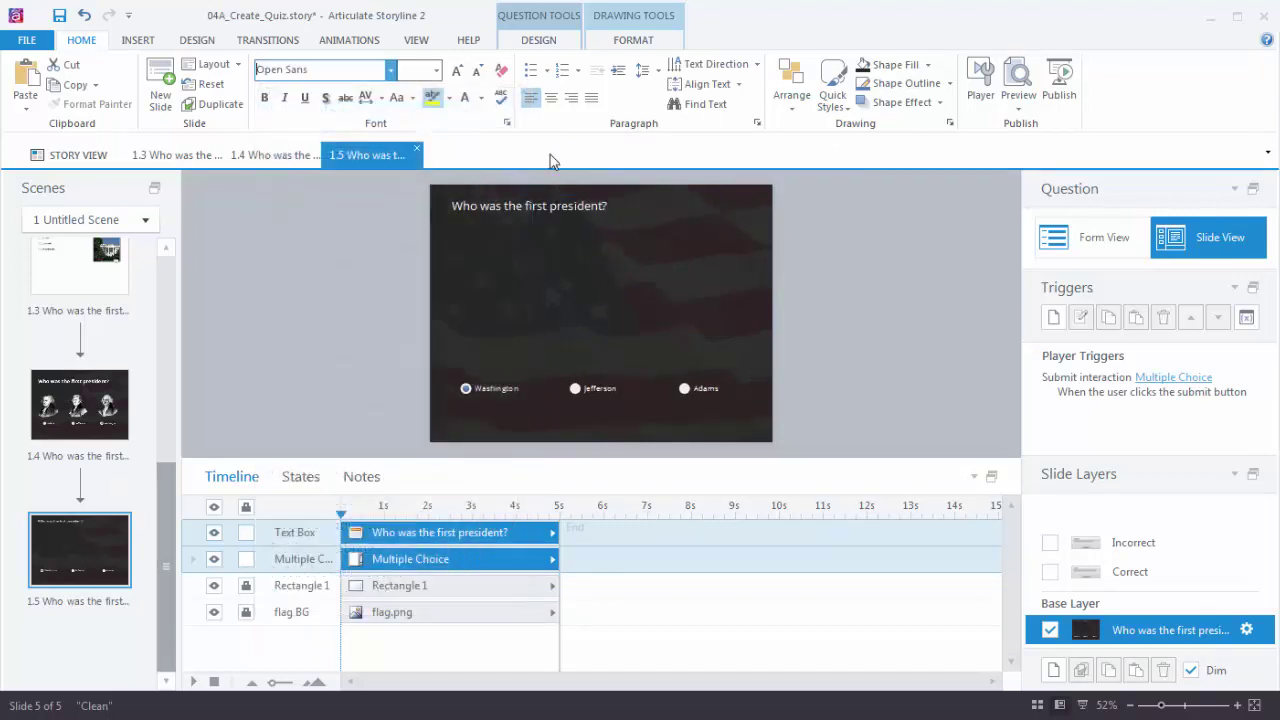
{"action": "left_click", "coordinate": [547, 206]}
Step: Make the question title bold at 24 pt and nudge it slightly down
{"action": "key", "text": "Escape"}
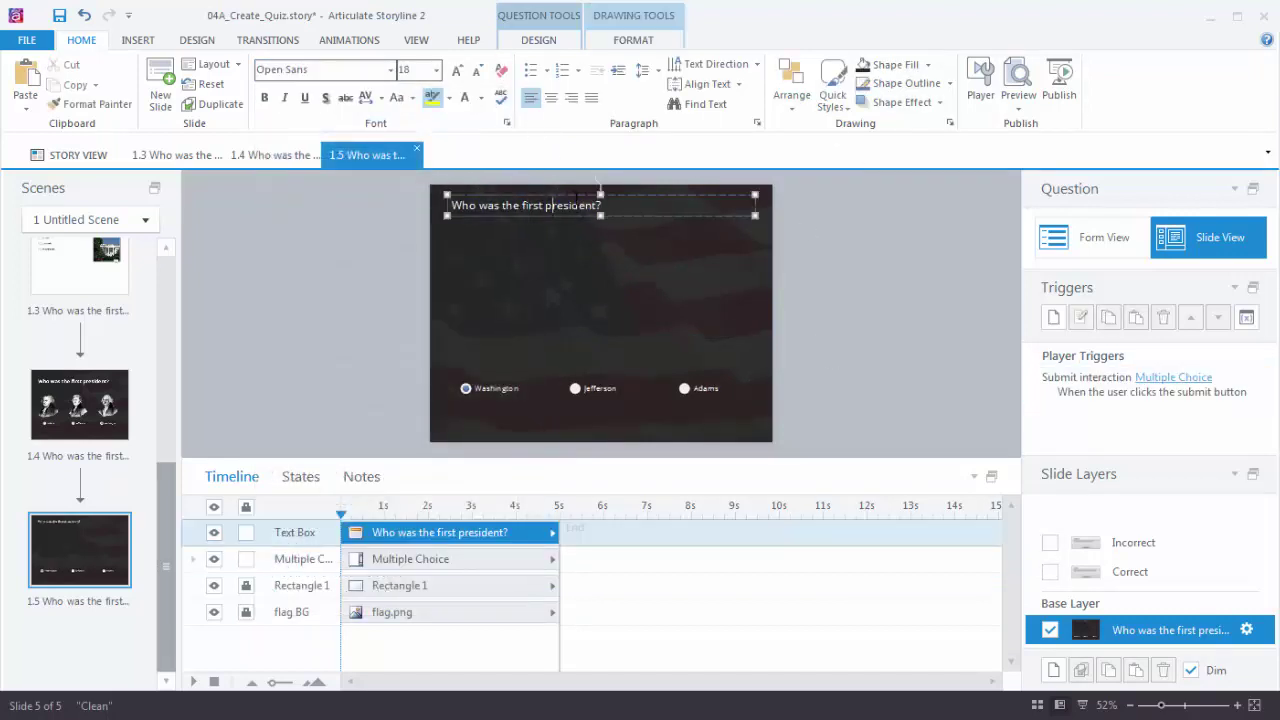
{"action": "left_click", "coordinate": [264, 97]}
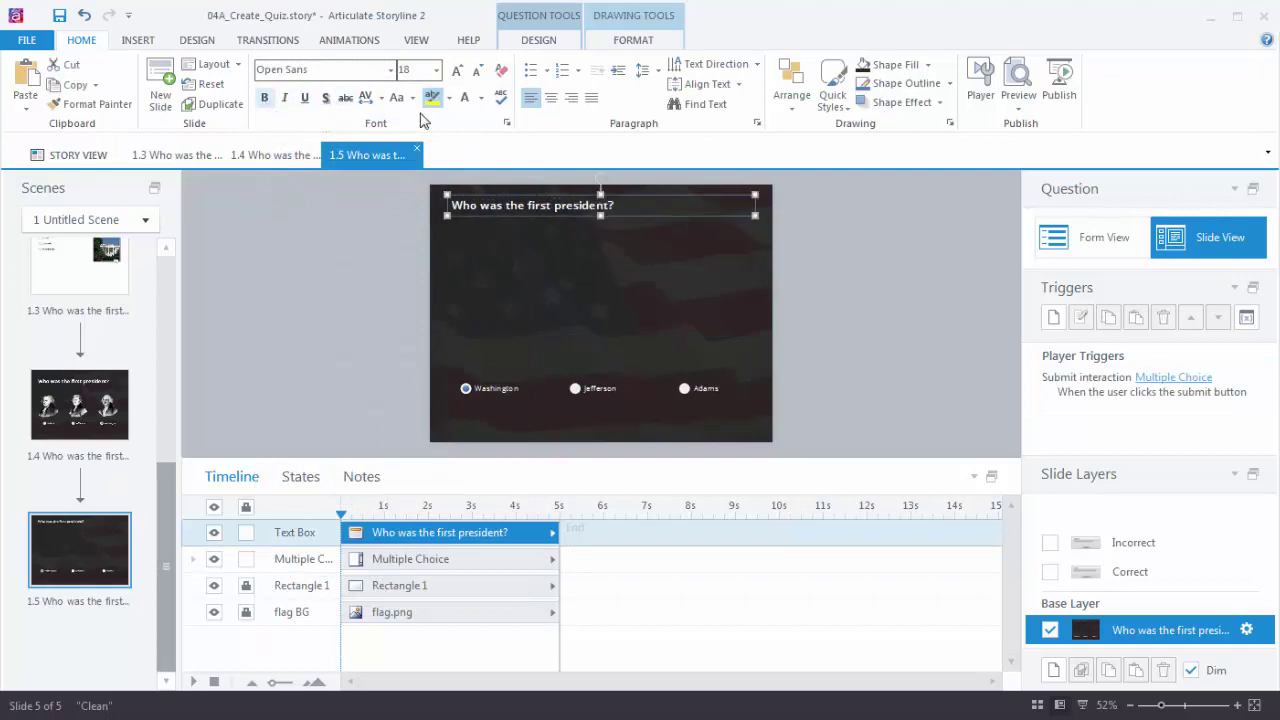
{"action": "left_click", "coordinate": [456, 71]}
{"action": "left_click", "coordinate": [456, 71]}
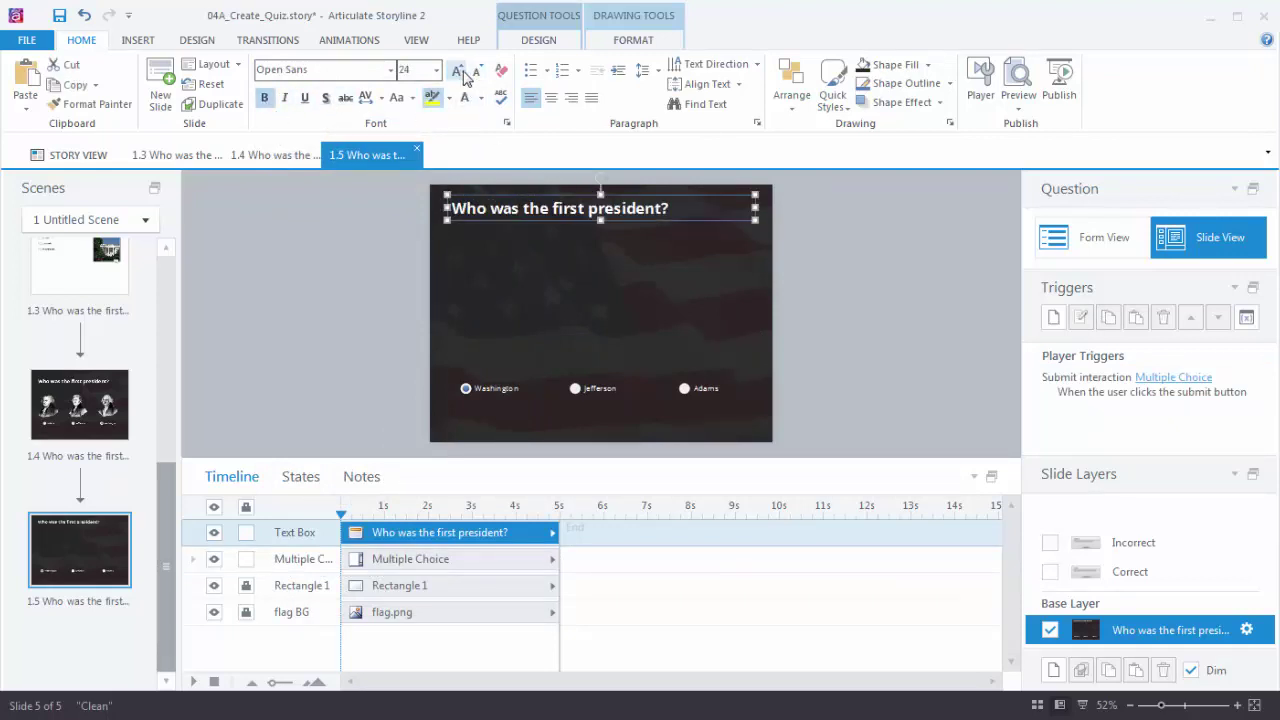
{"action": "key", "text": "Down"}
{"action": "key", "text": "Down"}
{"action": "key", "text": "Down"}
{"action": "key", "text": "Down"}
{"action": "key", "text": "Down"}
{"action": "key", "text": "Down"}
{"action": "key", "text": "Down"}
{"action": "key", "text": "Down"}
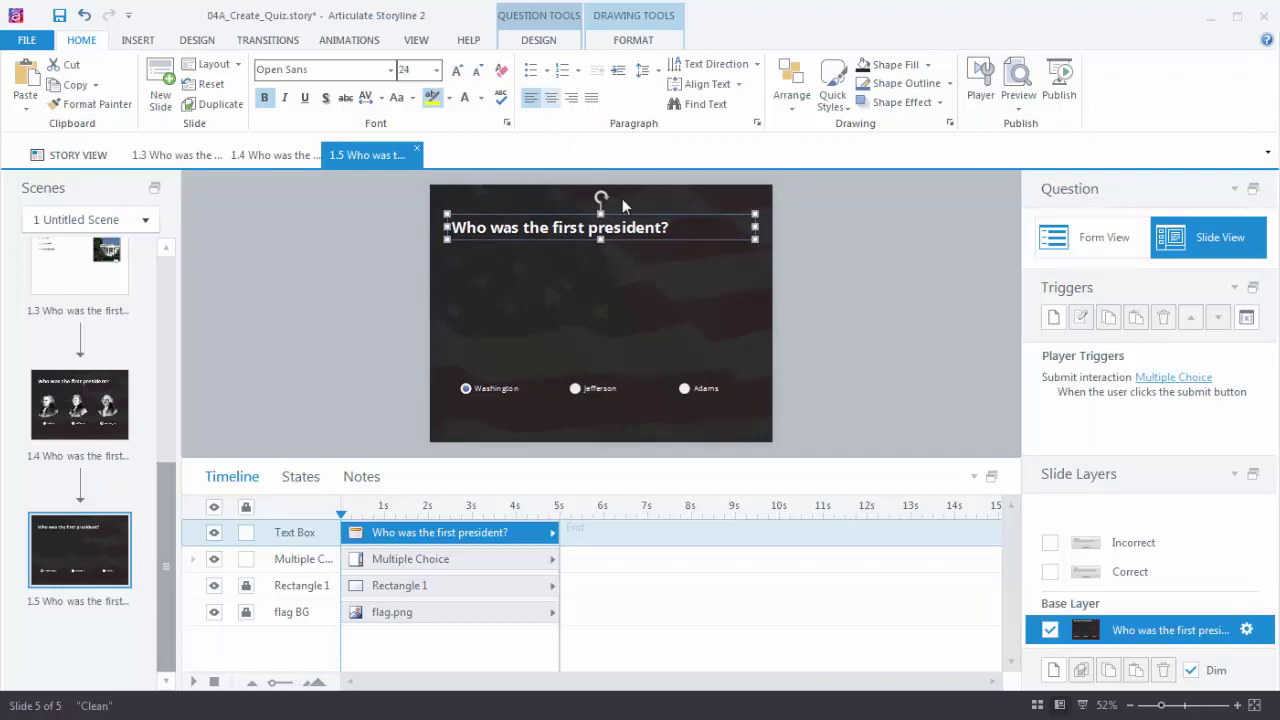
{"action": "left_click", "coordinate": [778, 403]}
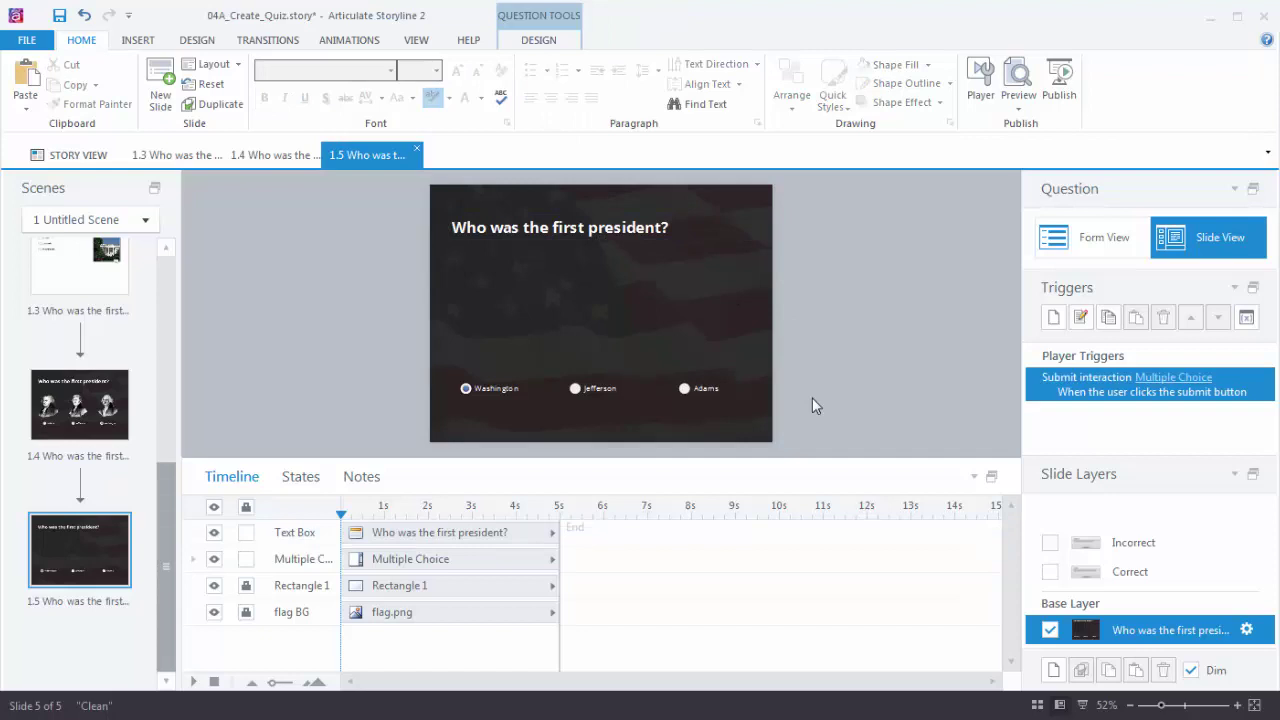
Step: Insert the Adams, Jefferson and Washington portrait pictures from the Presidents folder
{"action": "left_click", "coordinate": [138, 41]}
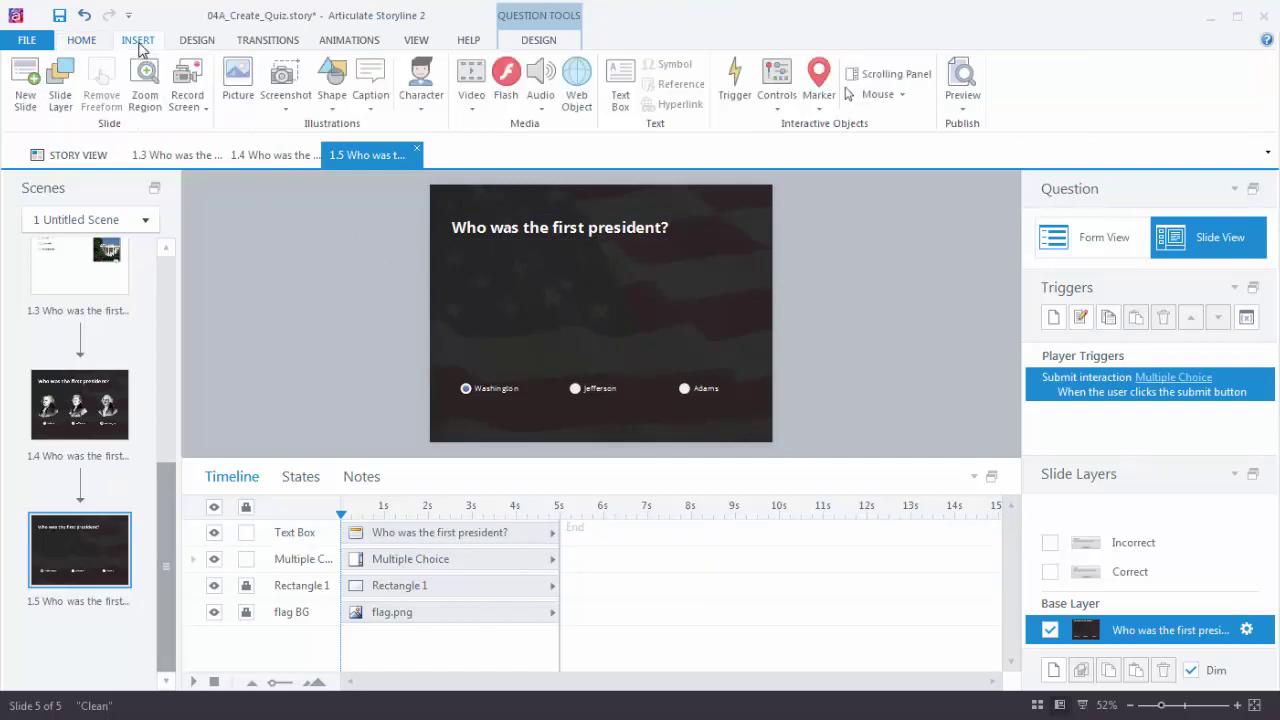
{"action": "left_click", "coordinate": [248, 80]}
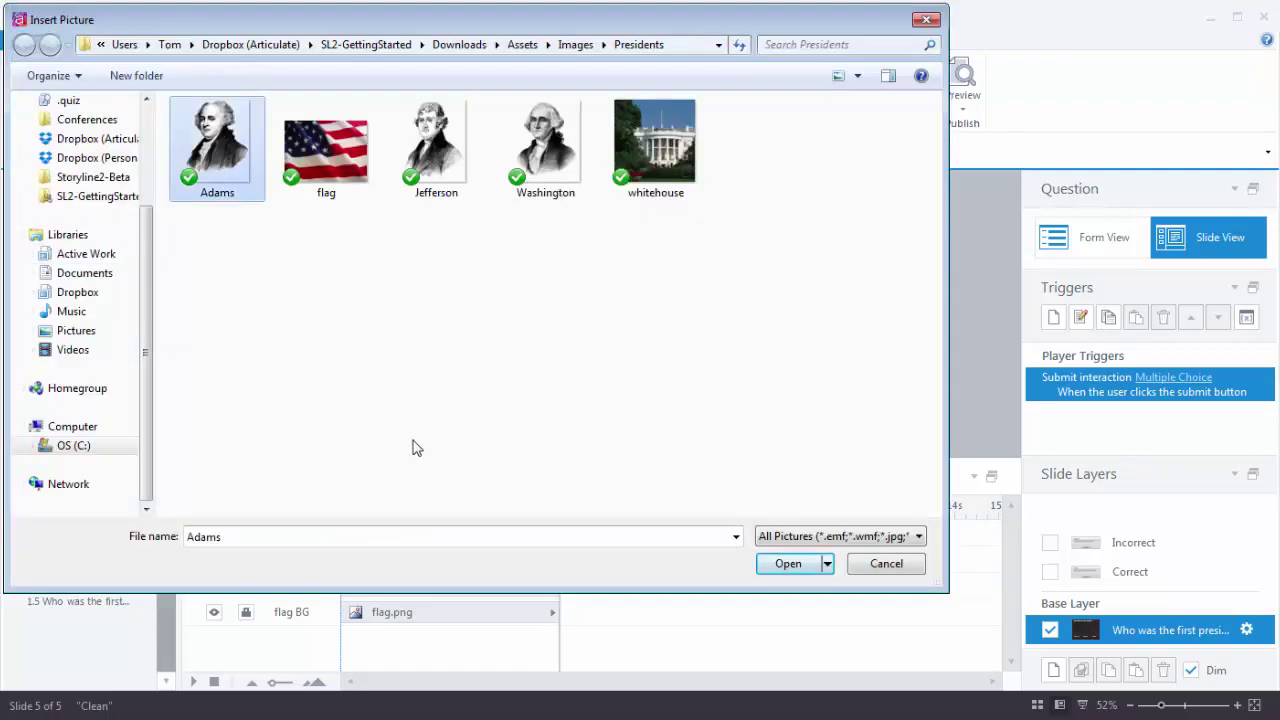
{"action": "left_click", "coordinate": [444, 176], "text": "ctrl"}
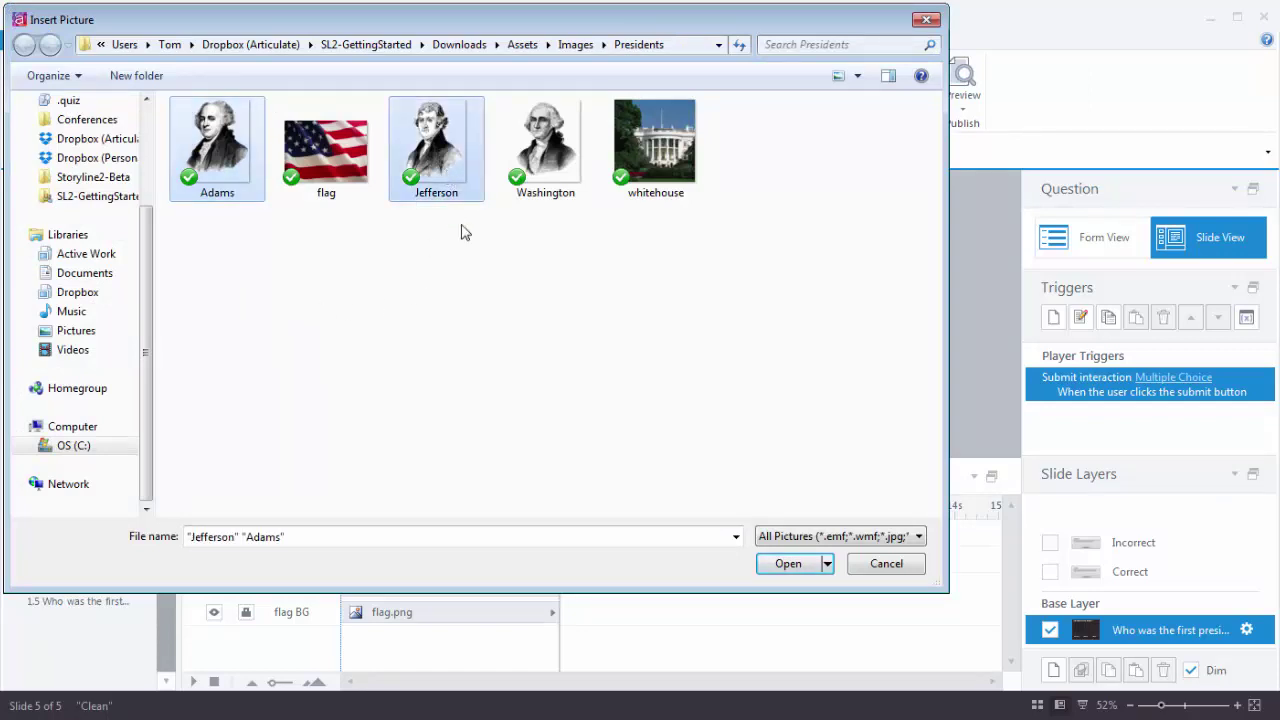
{"action": "left_click", "coordinate": [545, 168], "text": "ctrl"}
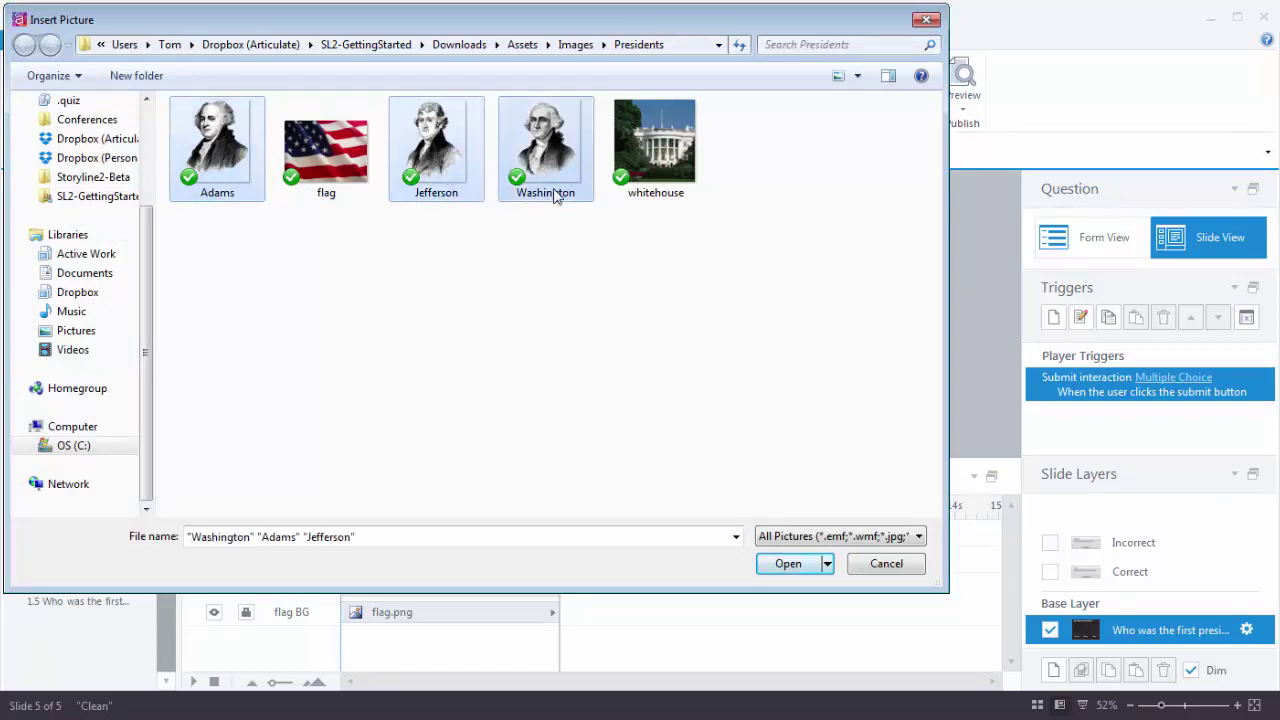
{"action": "left_click", "coordinate": [805, 574]}
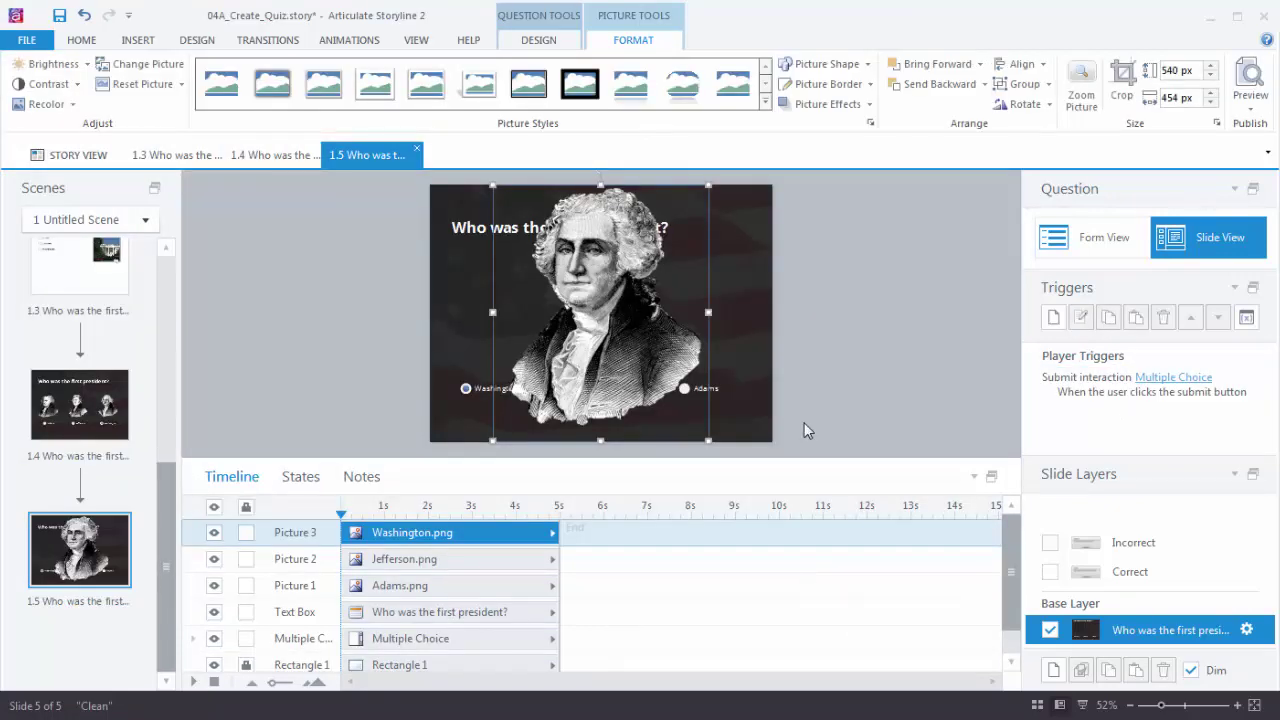
Step: Select all three portraits in the timeline and shrink them together
{"action": "left_click", "coordinate": [409, 562], "text": "ctrl"}
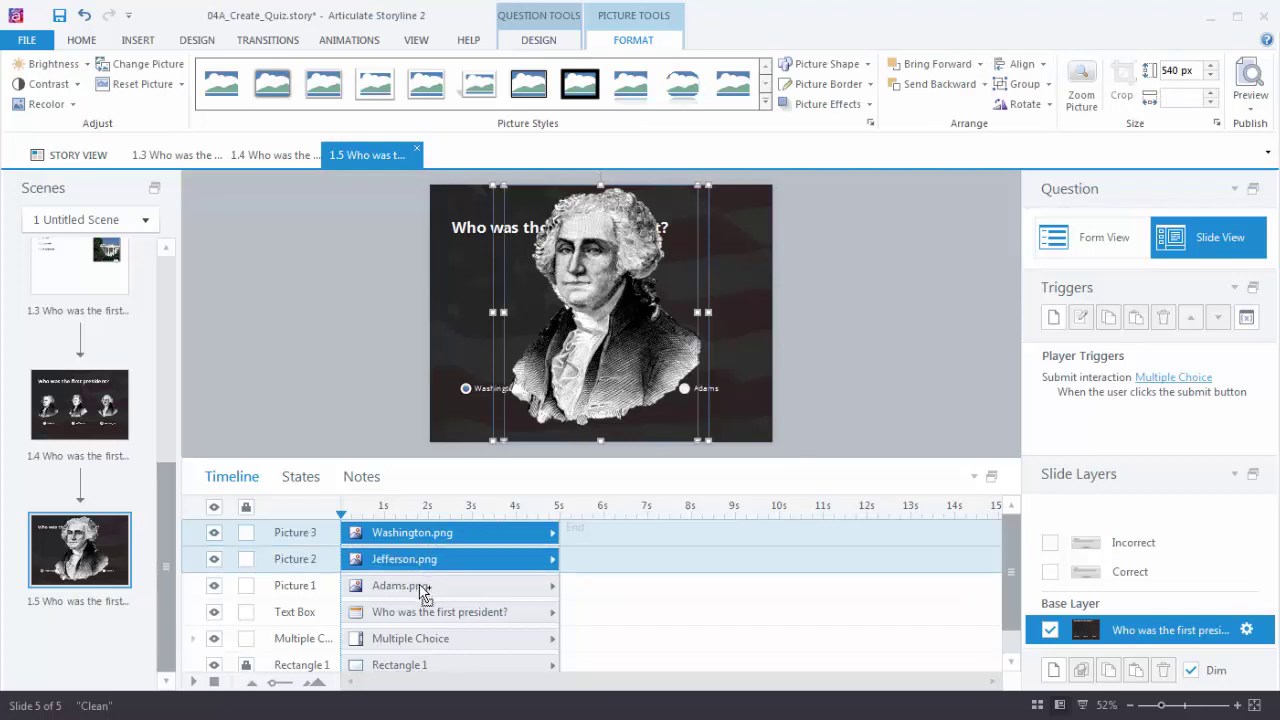
{"action": "left_click", "coordinate": [413, 586], "text": "ctrl"}
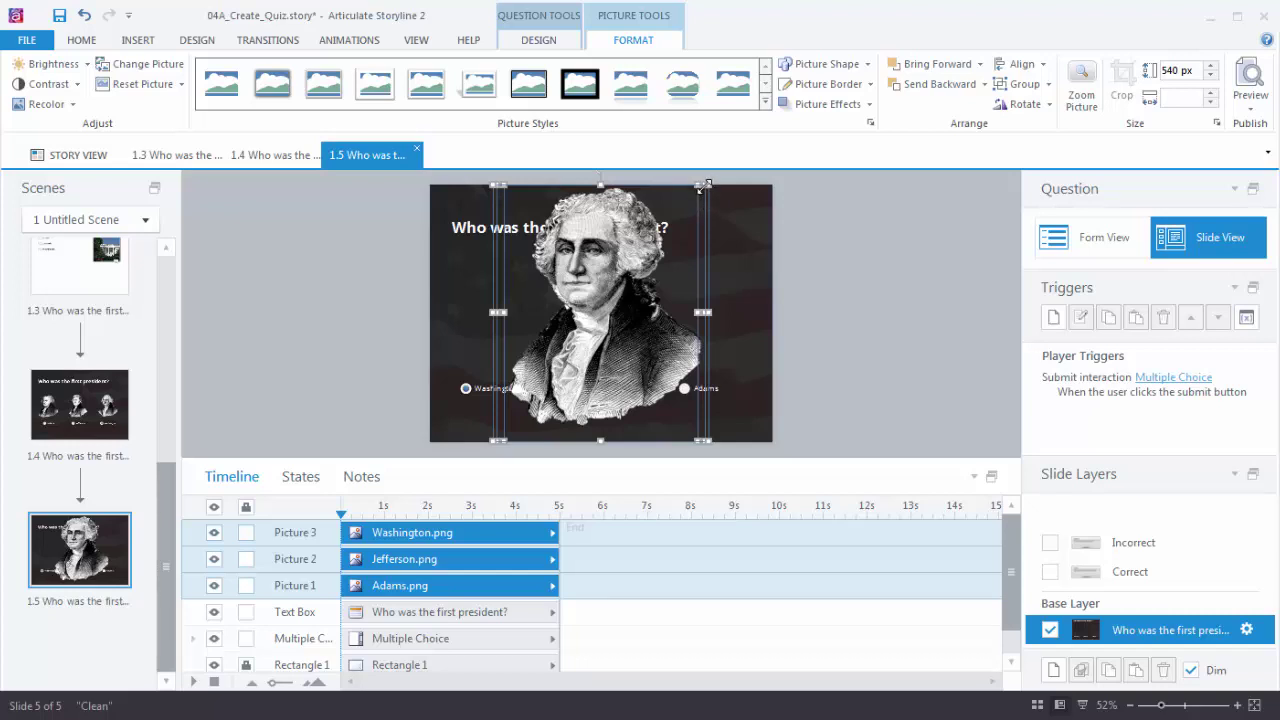
{"action": "left_click_drag", "start_coordinate": [707, 185], "coordinate": [577, 343]}
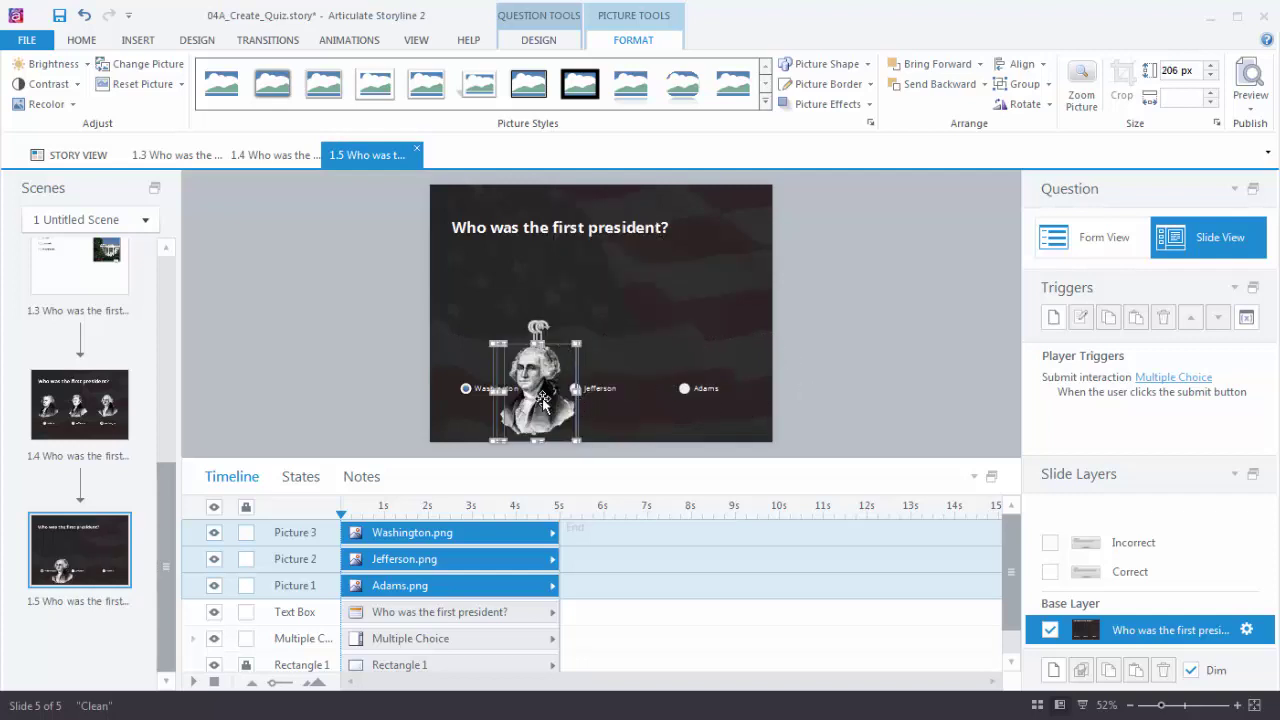
Step: Place the Washington, Jefferson and Adams portraits each above its matching answer choice
{"action": "left_click_drag", "start_coordinate": [545, 396], "coordinate": [501, 321]}
{"action": "left_click_drag", "start_coordinate": [476, 326], "coordinate": [478, 326]}
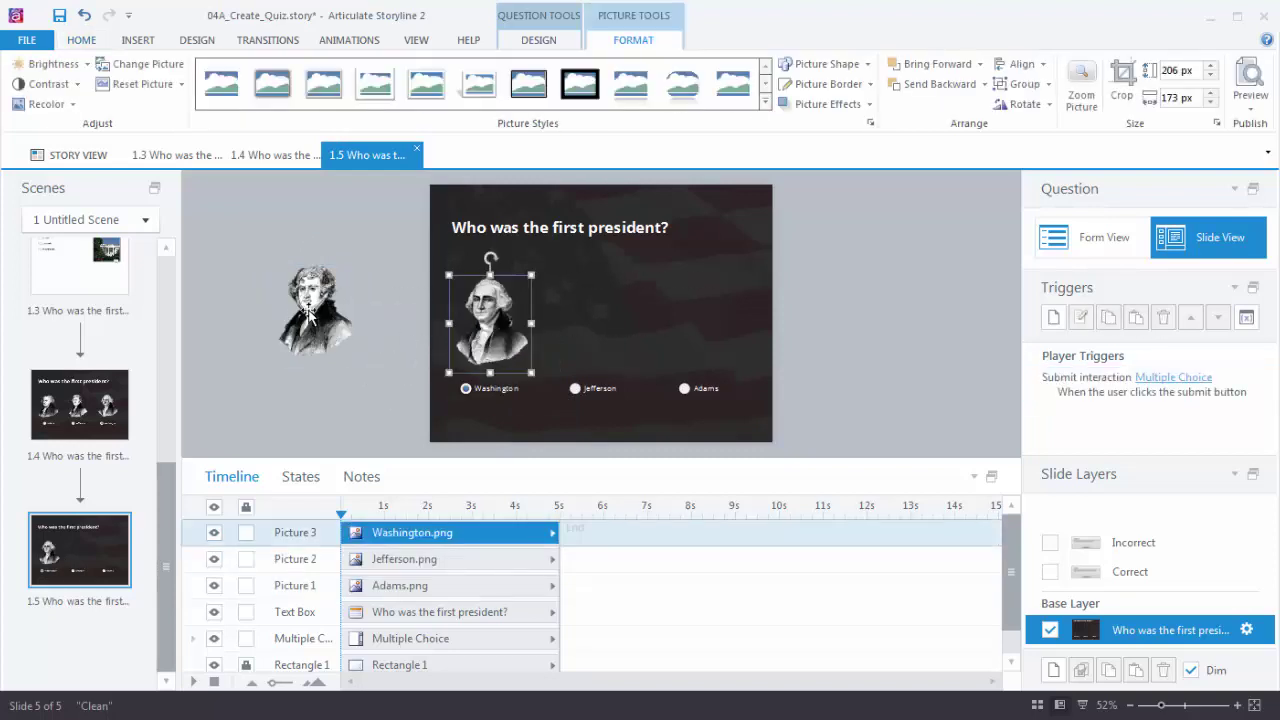
{"action": "left_click_drag", "start_coordinate": [315, 310], "coordinate": [590, 326]}
{"action": "left_click_drag", "start_coordinate": [318, 312], "coordinate": [707, 334]}
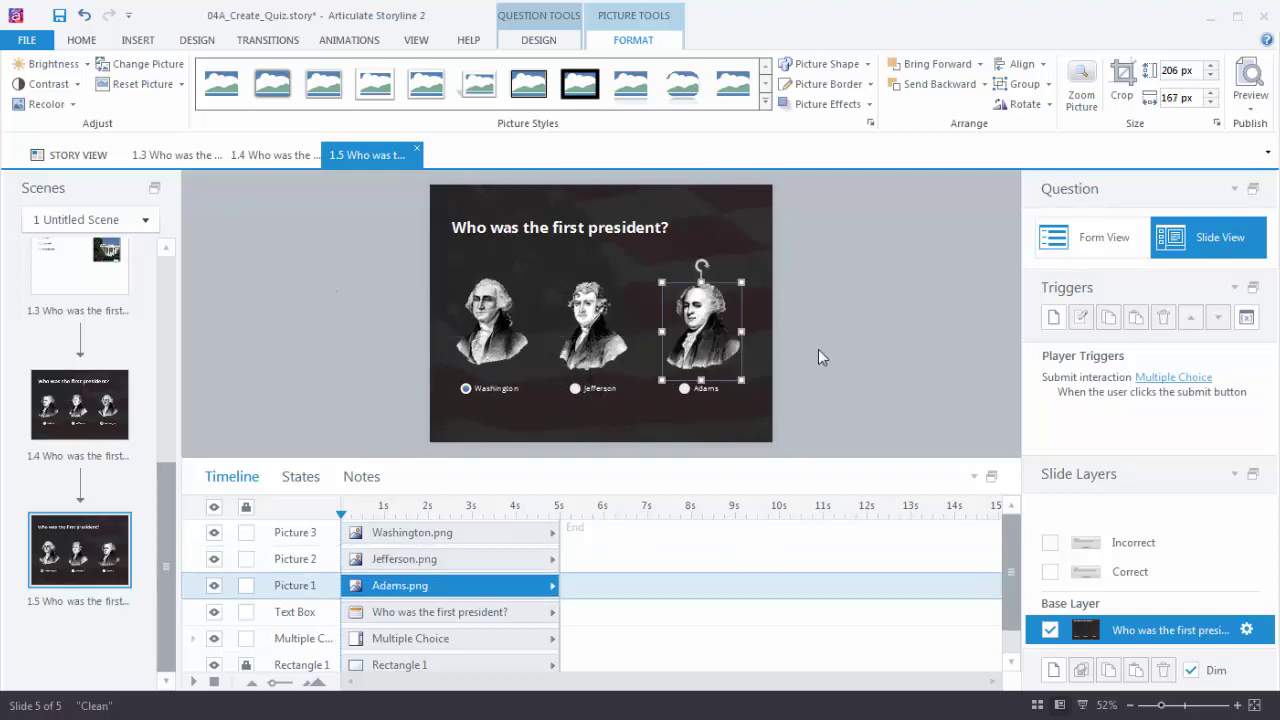
{"action": "left_click", "coordinate": [842, 353]}
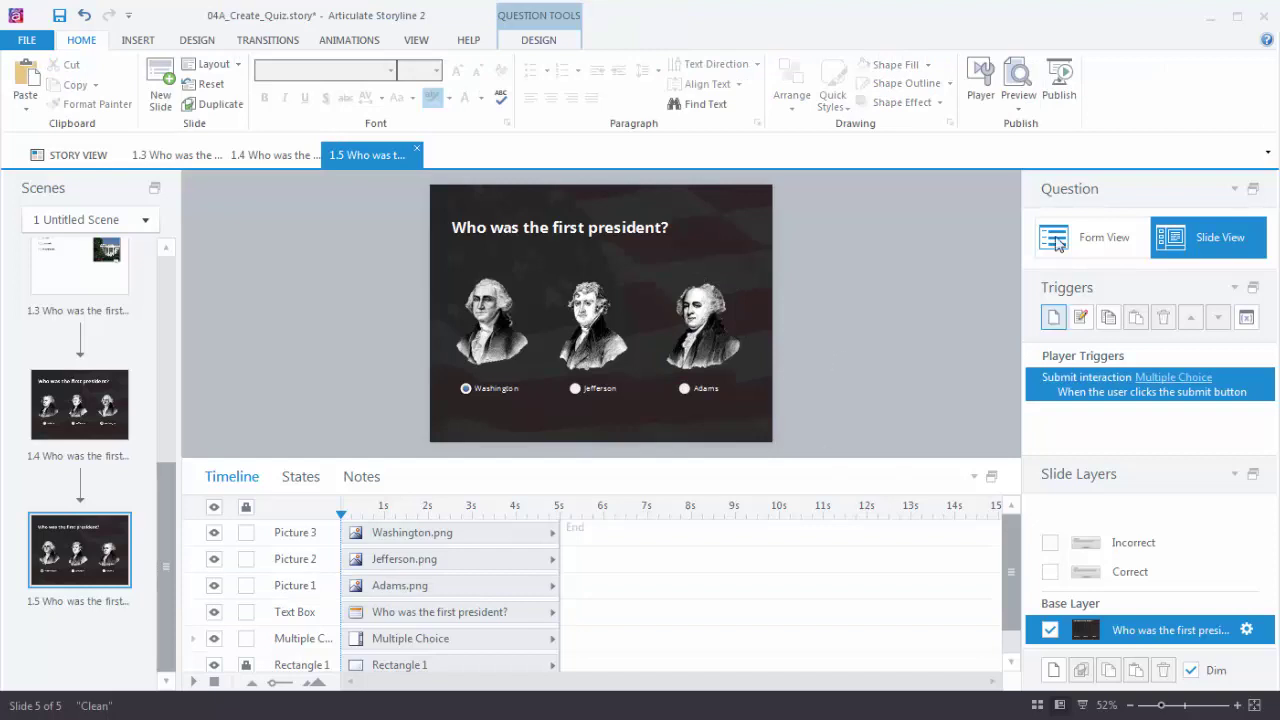
{"action": "left_click", "coordinate": [1018, 104]}
{"action": "left_click", "coordinate": [1047, 128]}
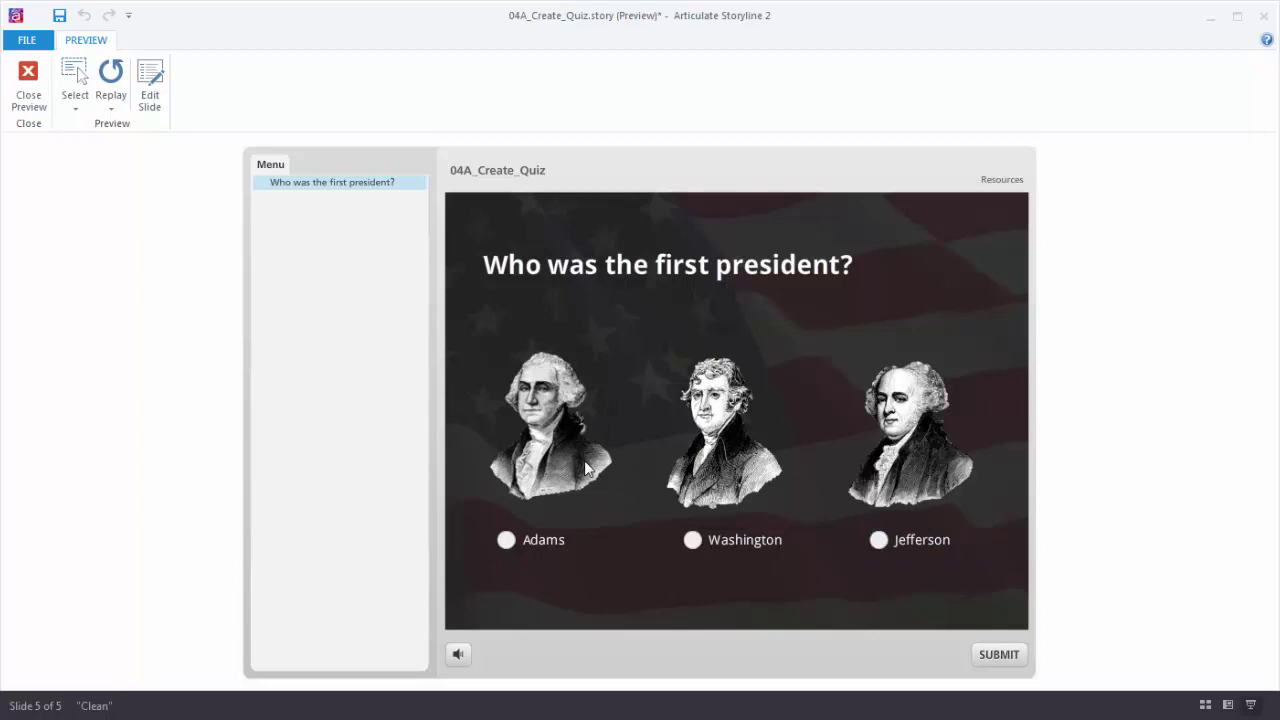
{"action": "left_click", "coordinate": [12, 84]}
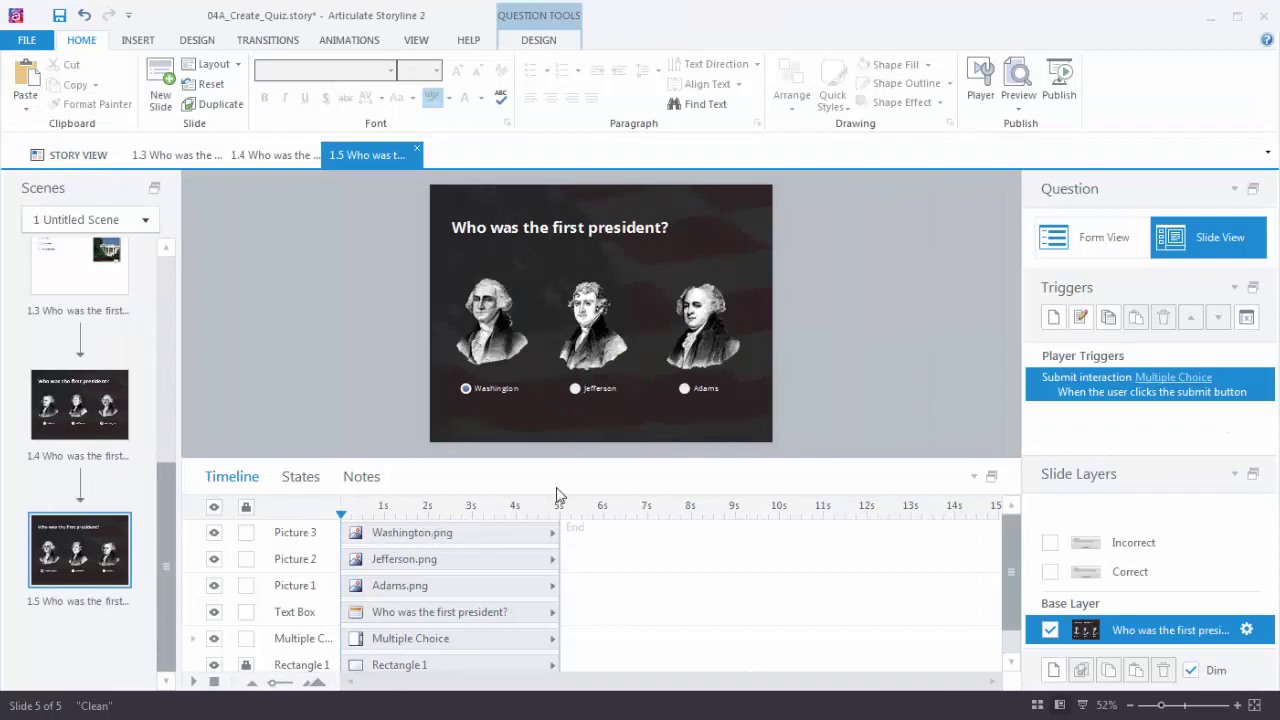
Step: Set answer Shuffle to None in Form View and preview this slide
{"action": "left_click", "coordinate": [1082, 250]}
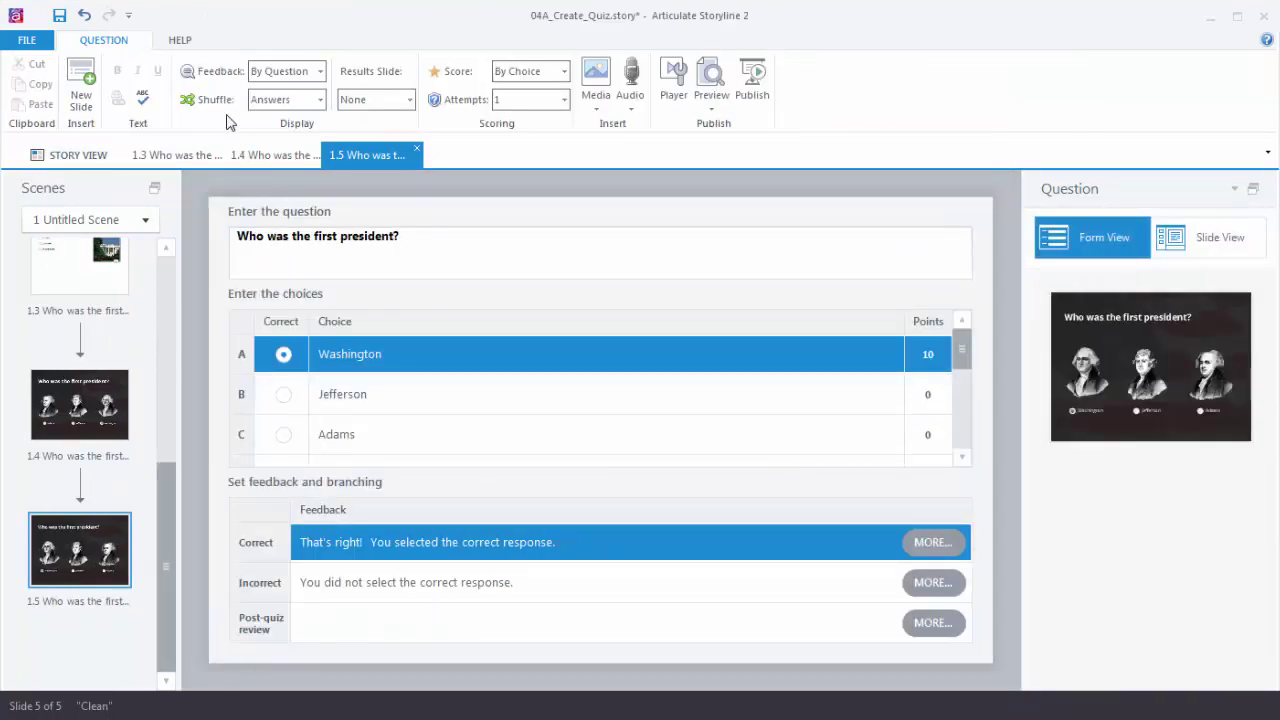
{"action": "left_click", "coordinate": [320, 99]}
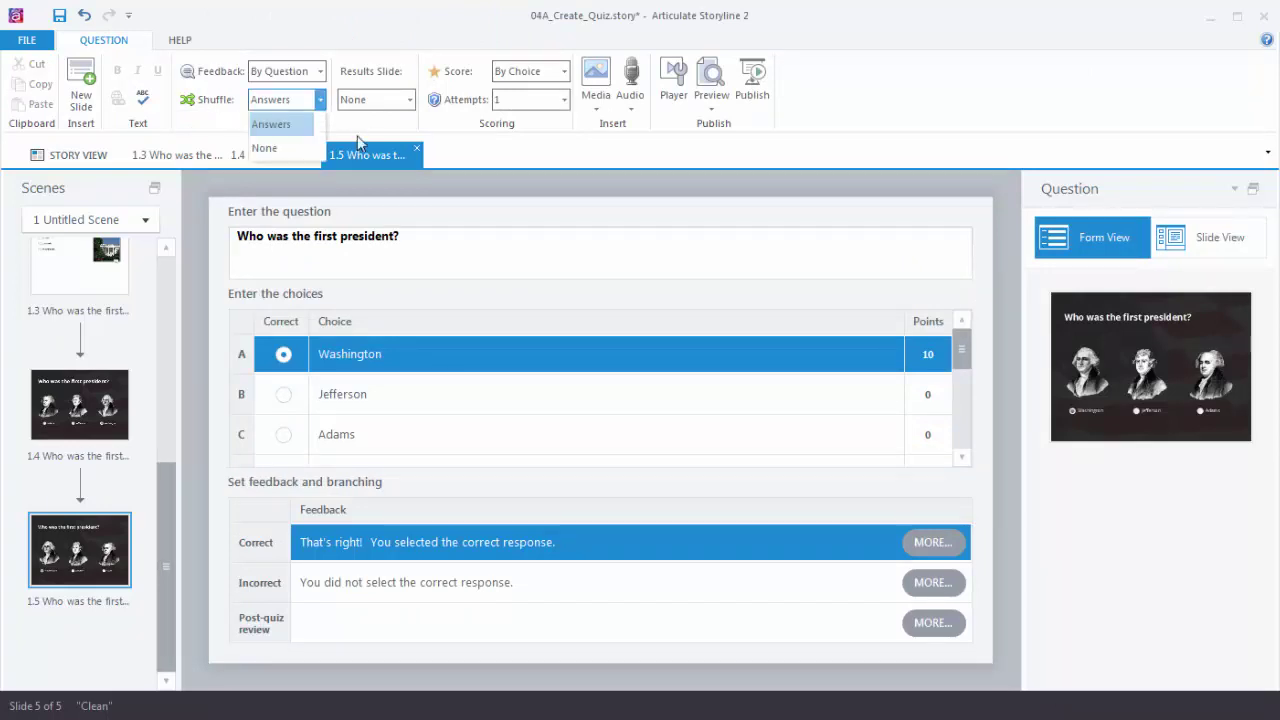
{"action": "left_click", "coordinate": [284, 150]}
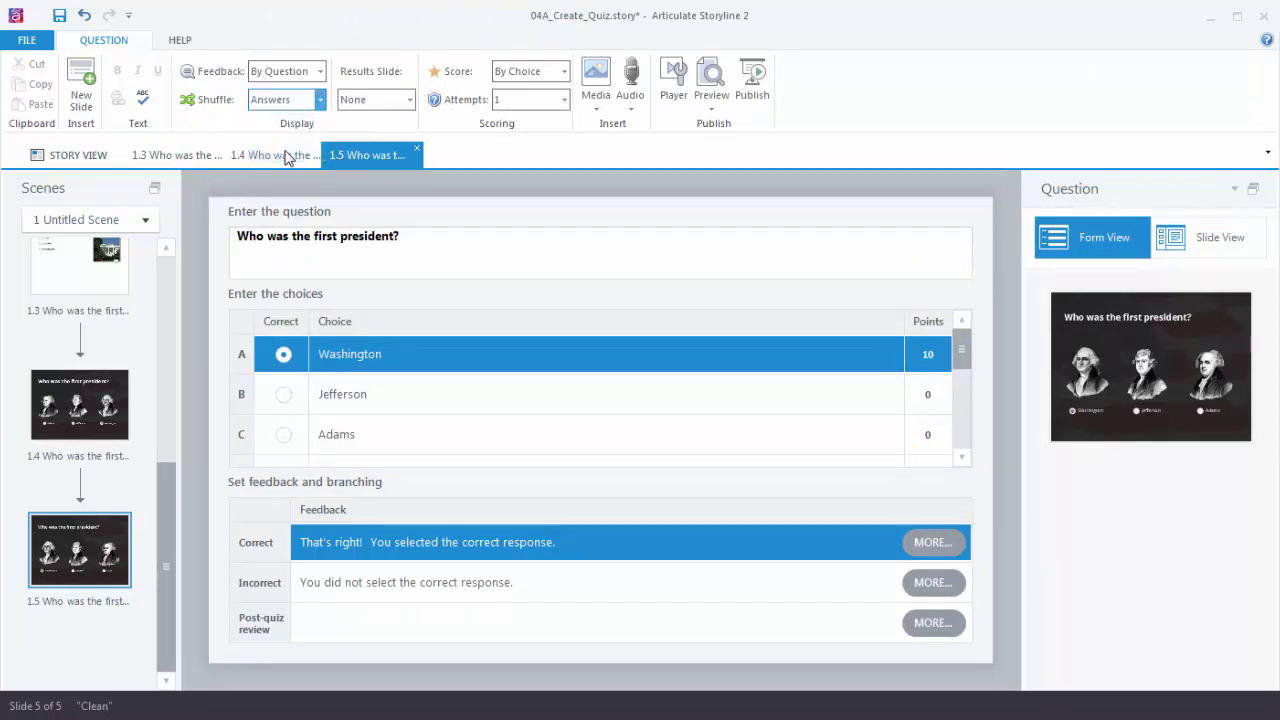
{"action": "left_click", "coordinate": [710, 112]}
{"action": "left_click", "coordinate": [729, 129]}
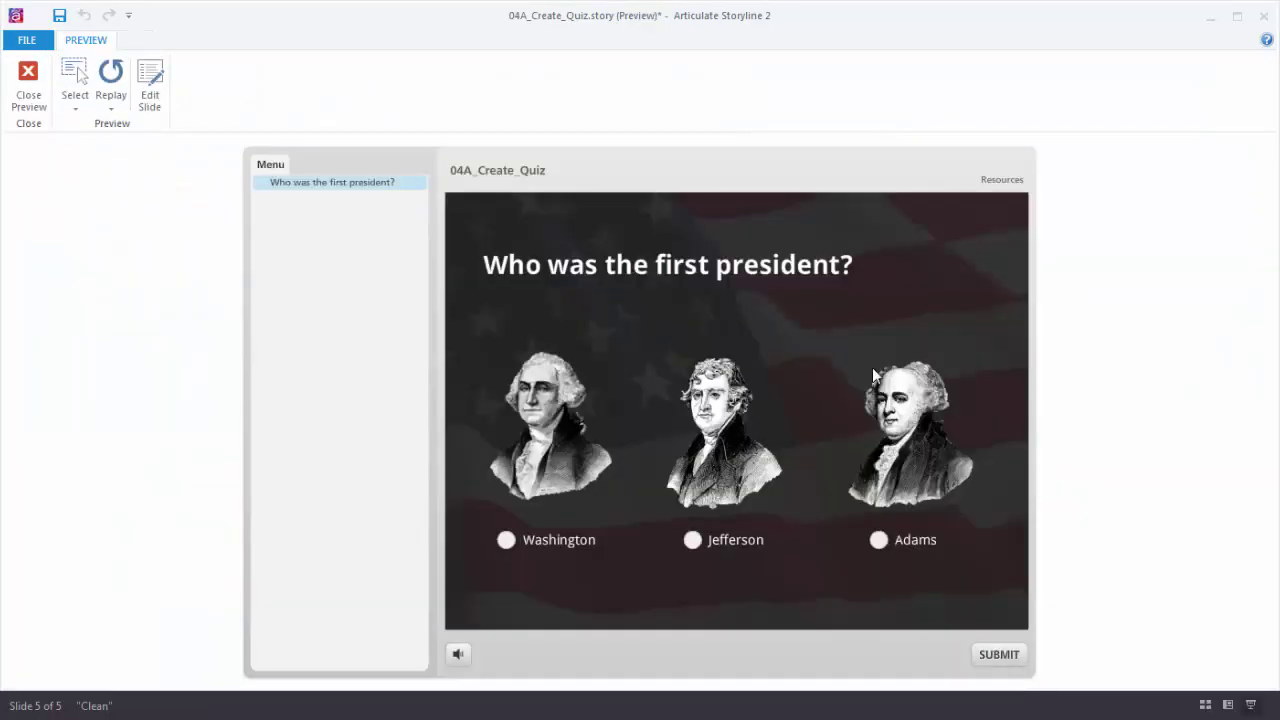